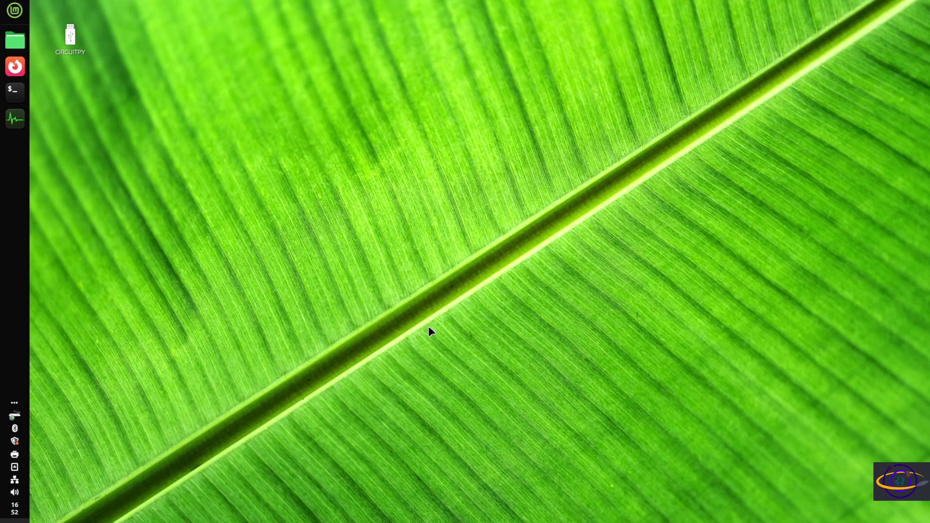
# Launch Software Manager from the Mint menu and search for kde.
pyautogui.click(11, 9)
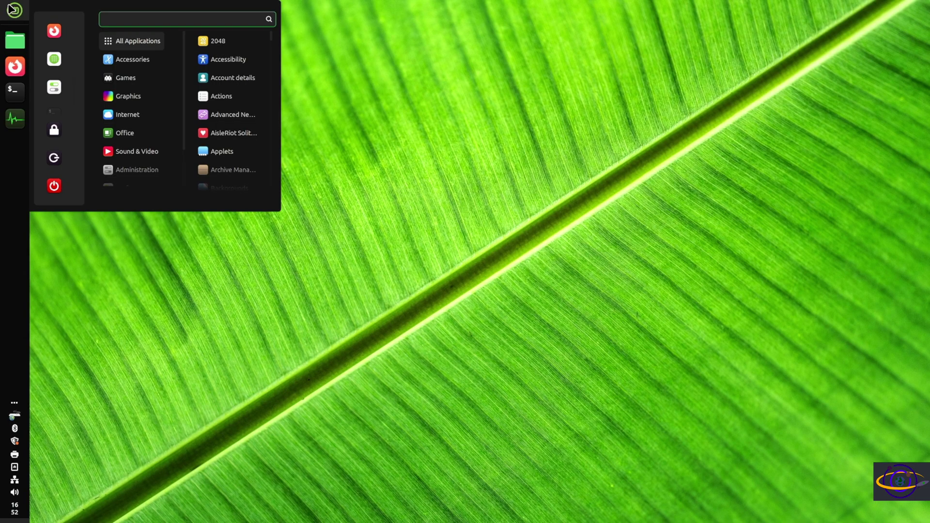
pyautogui.click(57, 58)
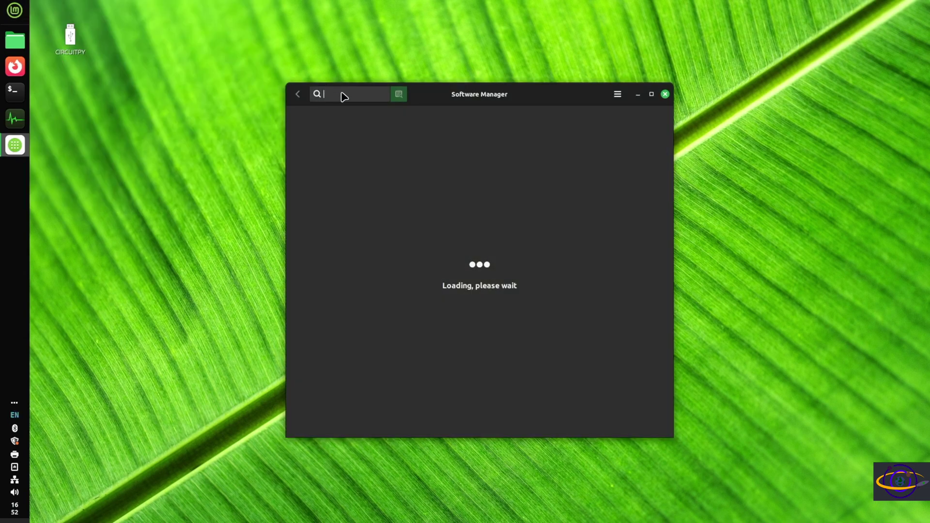
pyautogui.write('kde')
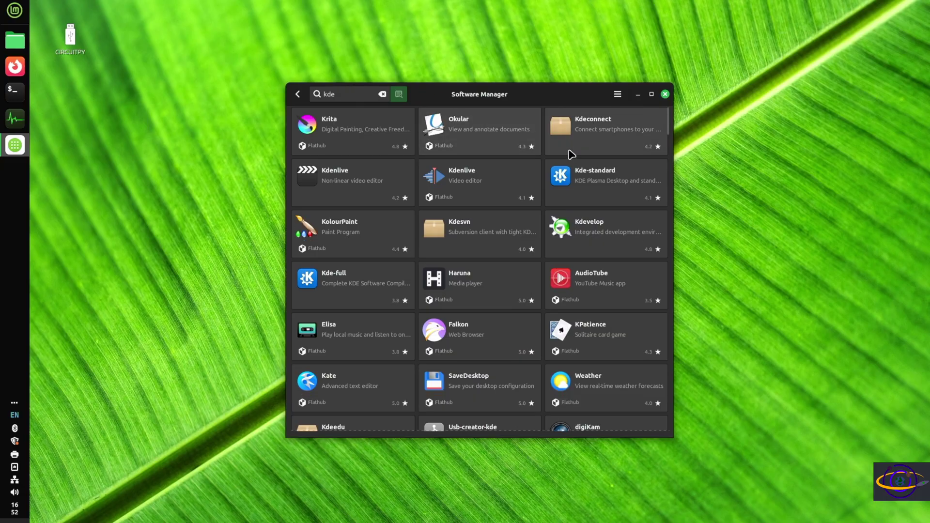
# Compare the Kde-standard and Kde-full packages, then reopen Kde-standard's details page.
pyautogui.click(591, 196)
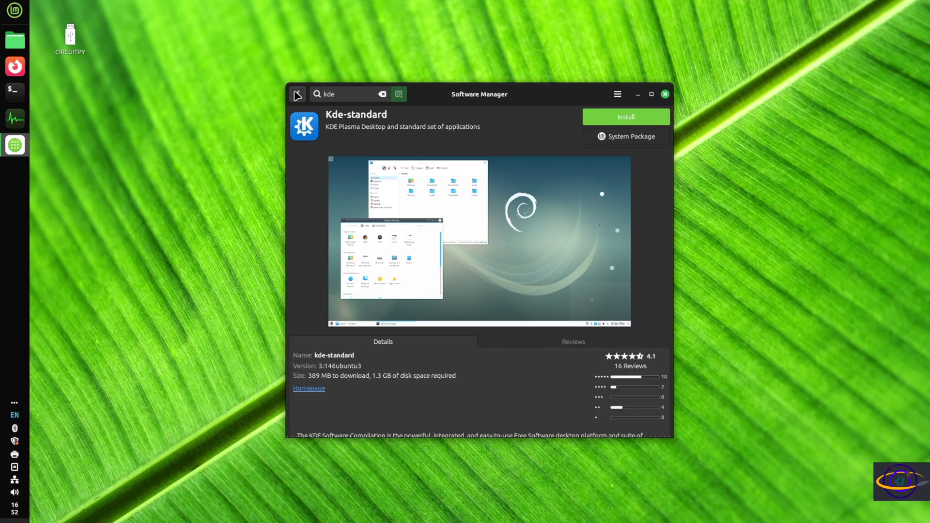
pyautogui.click(297, 94)
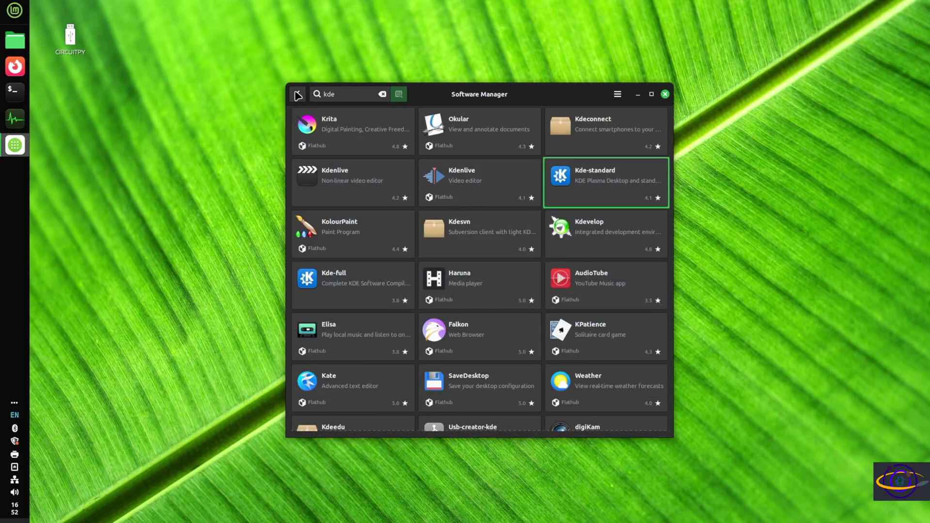
pyautogui.click(364, 299)
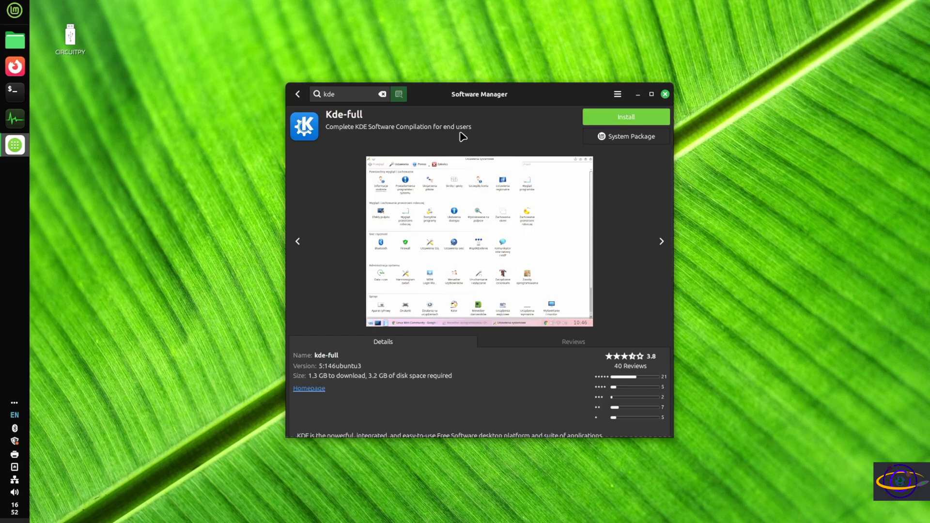
pyautogui.click(298, 99)
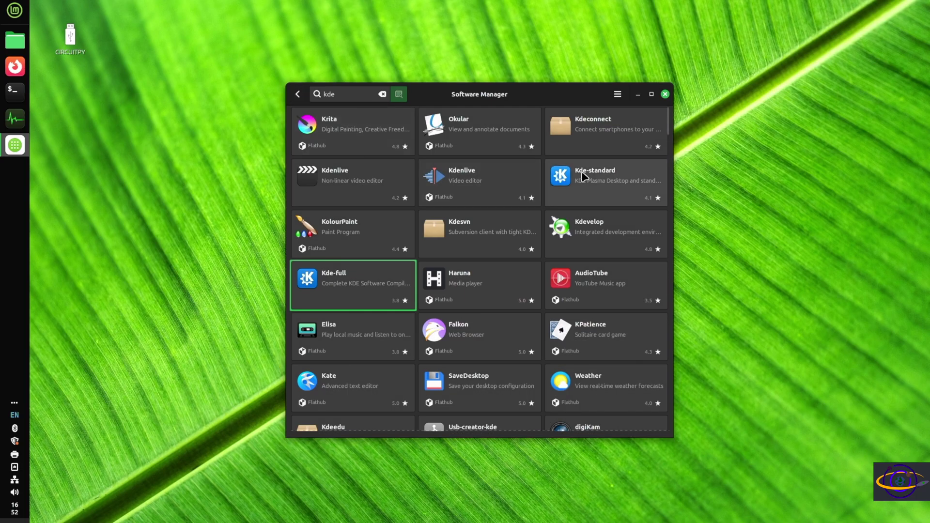
pyautogui.click(587, 178)
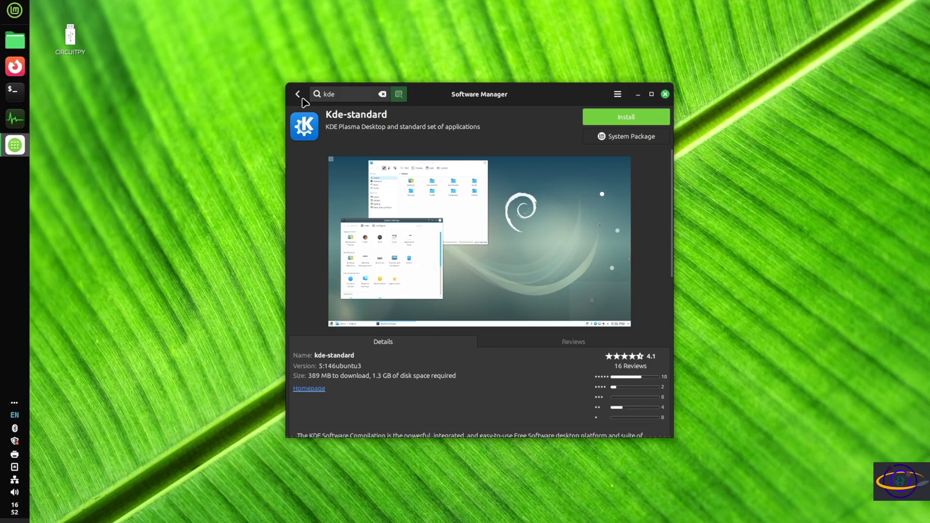
# Install Kde-standard, accepting the additional changes and authenticating with the account password.
pyautogui.click(650, 121)
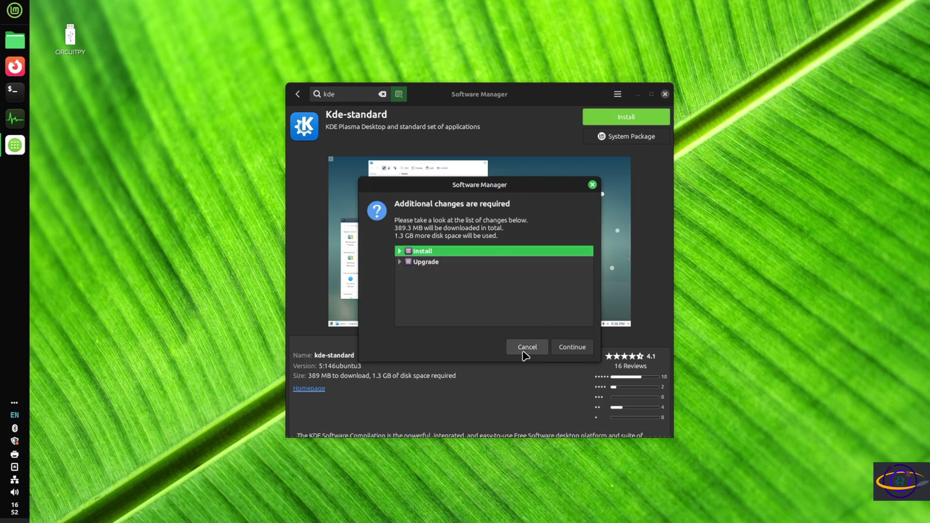
pyautogui.click(573, 348)
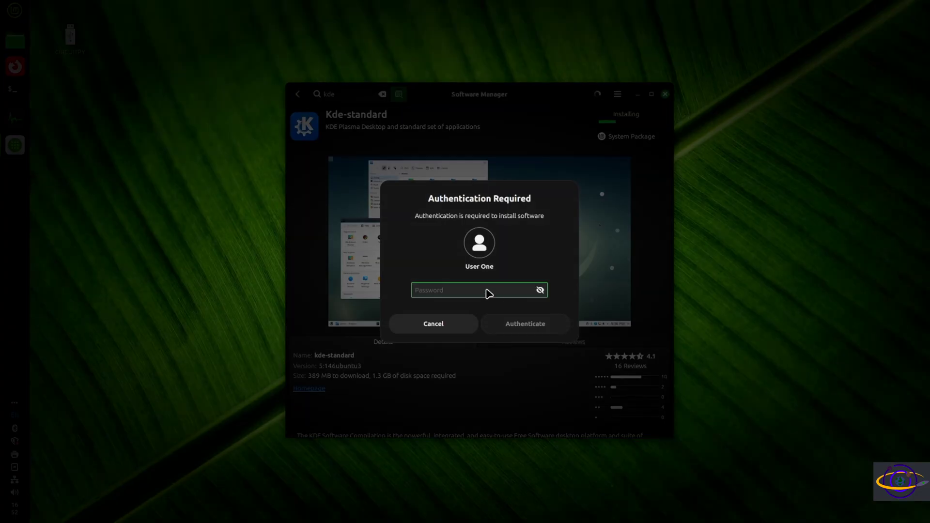
pyautogui.write('***********')
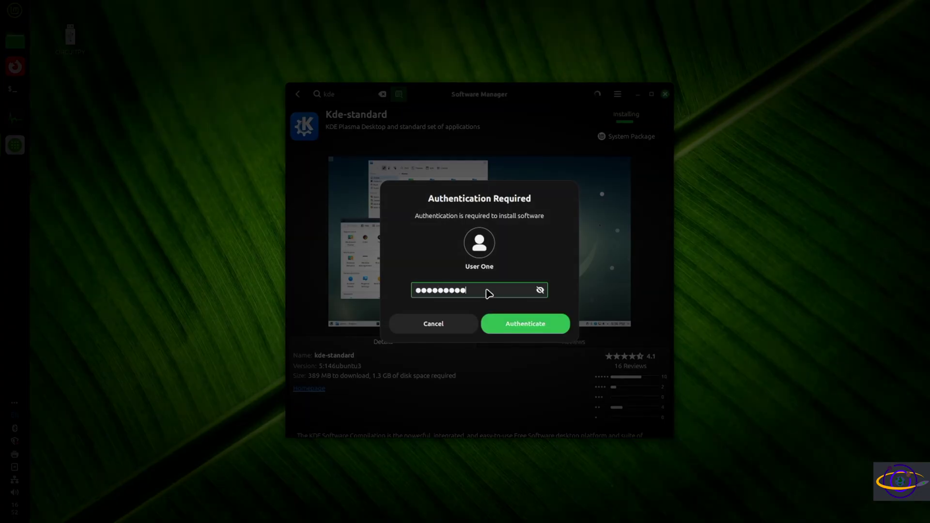
pyautogui.press('Return')
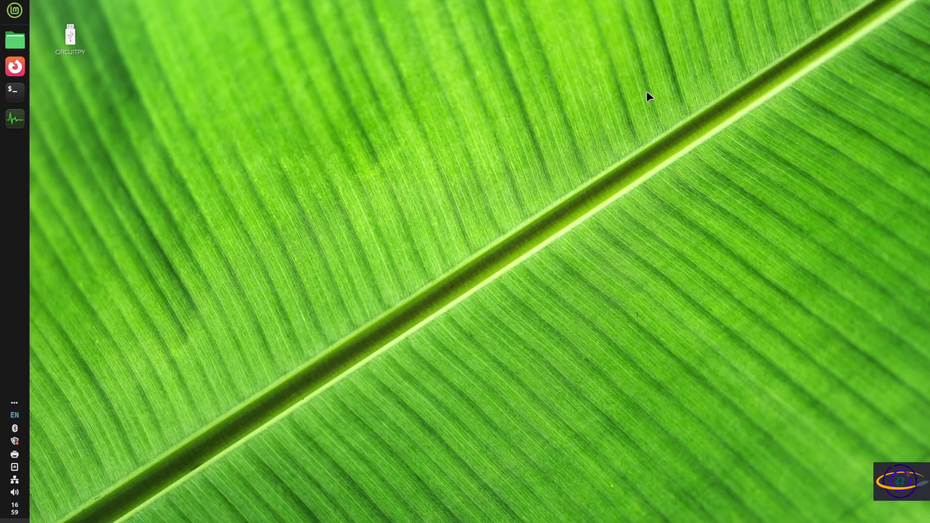
# Log out of the Cinnamon session from the application menu.
pyautogui.click(14, 11)
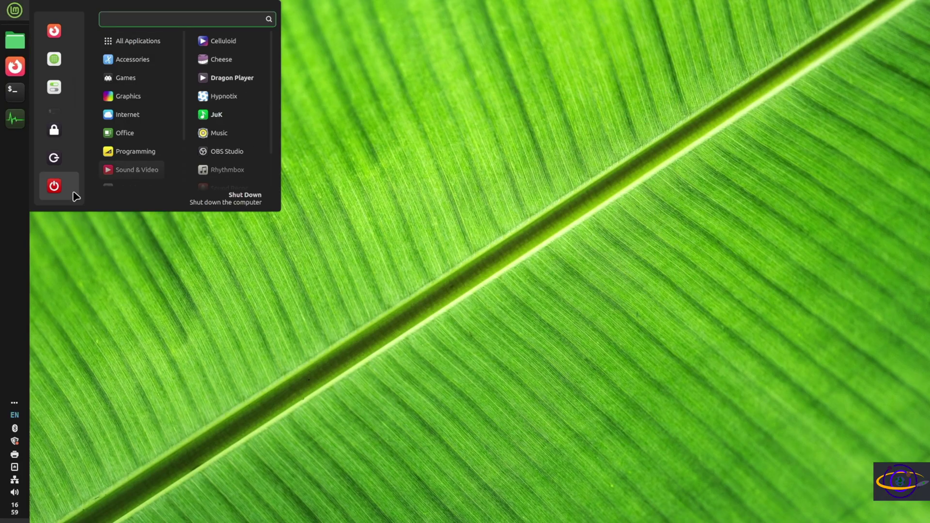
pyautogui.click(52, 164)
pyautogui.click(591, 278)
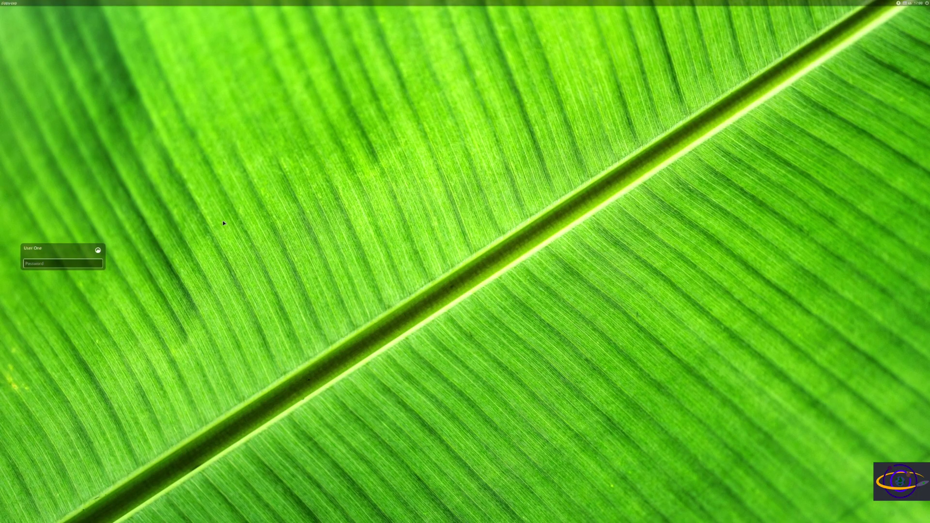
# Choose the Plasma (X11) session at the login screen and enter the password.
pyautogui.click(99, 250)
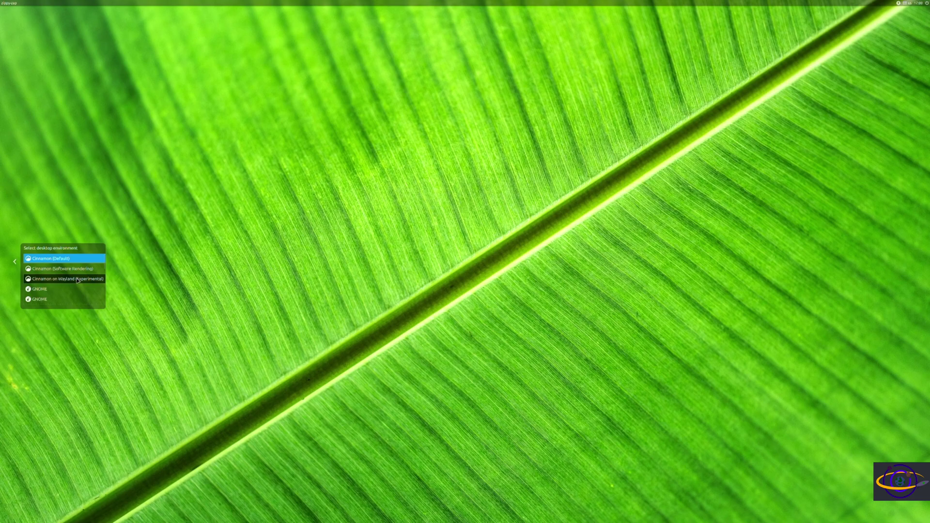
pyautogui.scroll(-5, 55, 271)
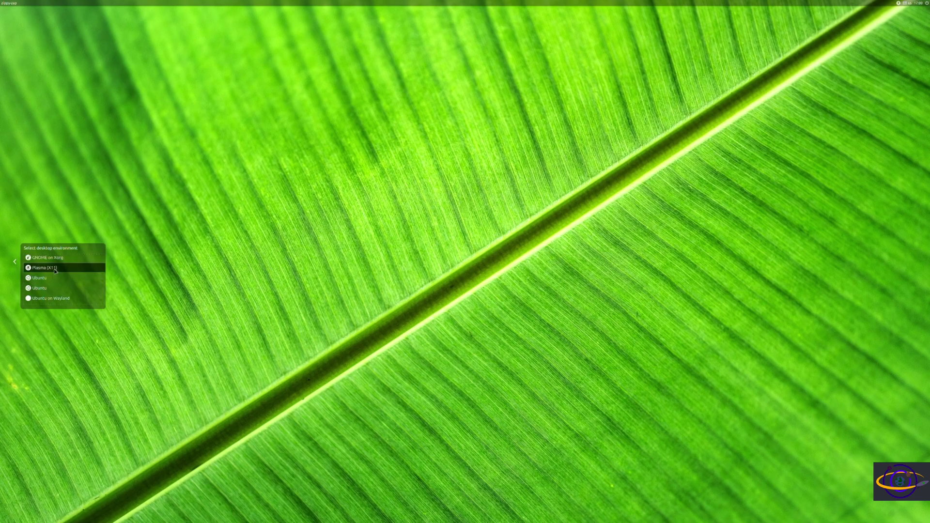
pyautogui.click(55, 268)
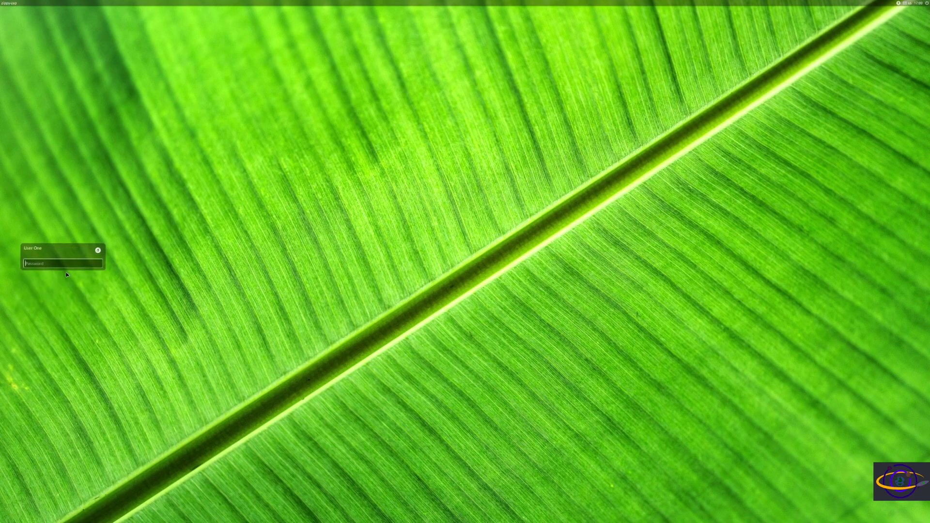
pyautogui.write('•')
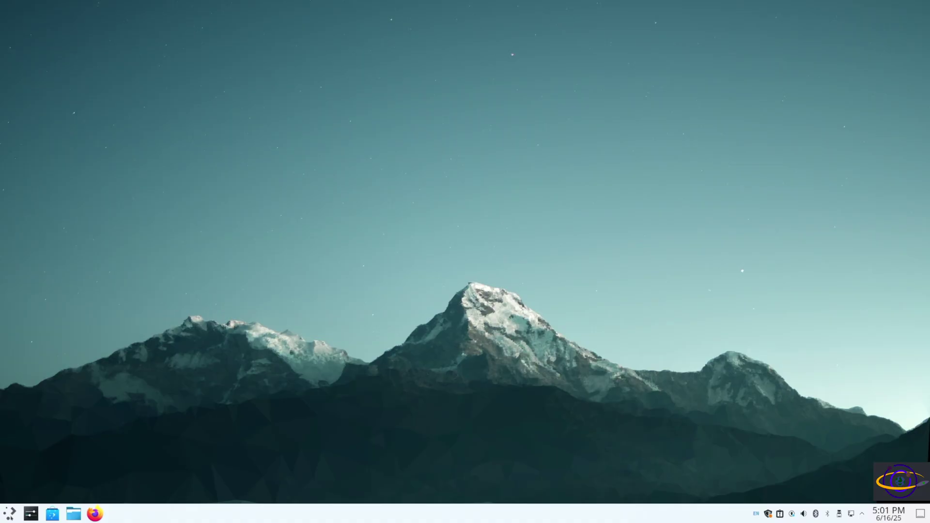
# Launch GIMP by searching 'gimp' in the application launcher.
pyautogui.press('super')
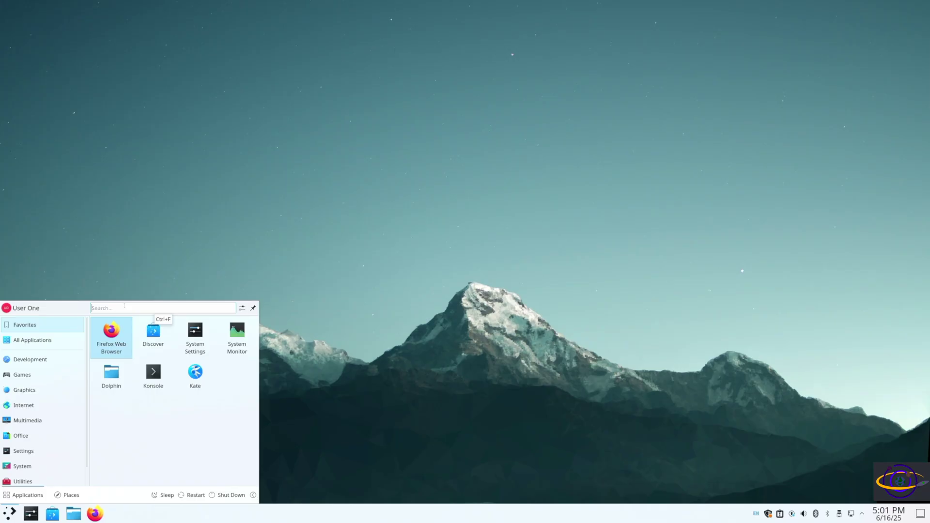
pyautogui.write('gimp')
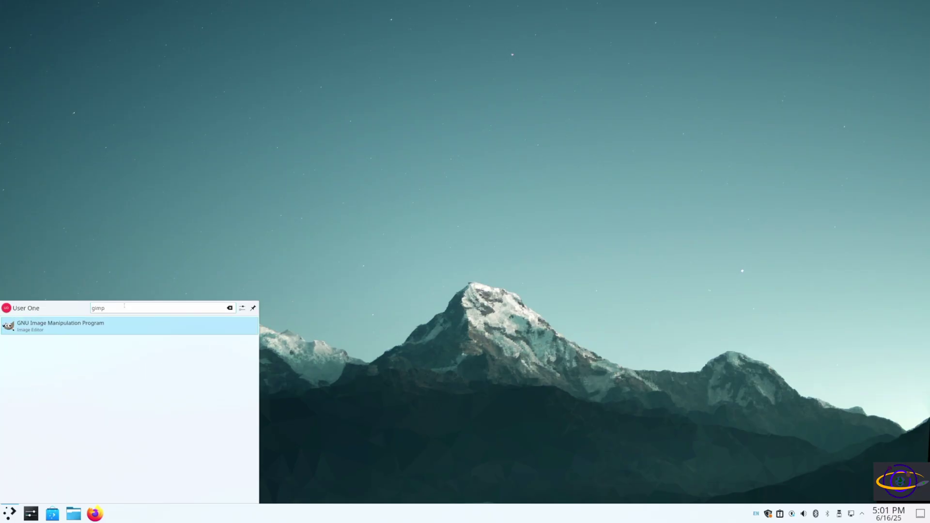
pyautogui.click(86, 330)
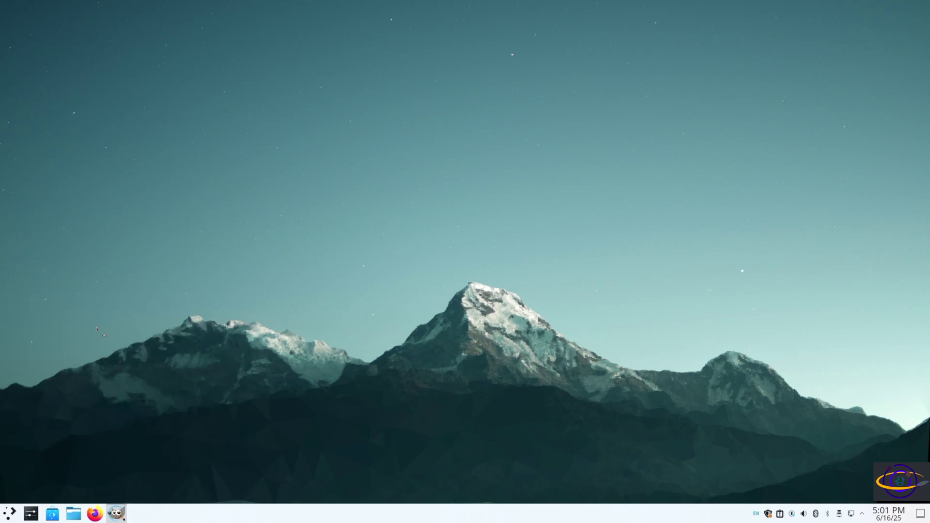
# Open the Home folder, snap Firefox to the right half, and move Home left.
pyautogui.click(74, 513)
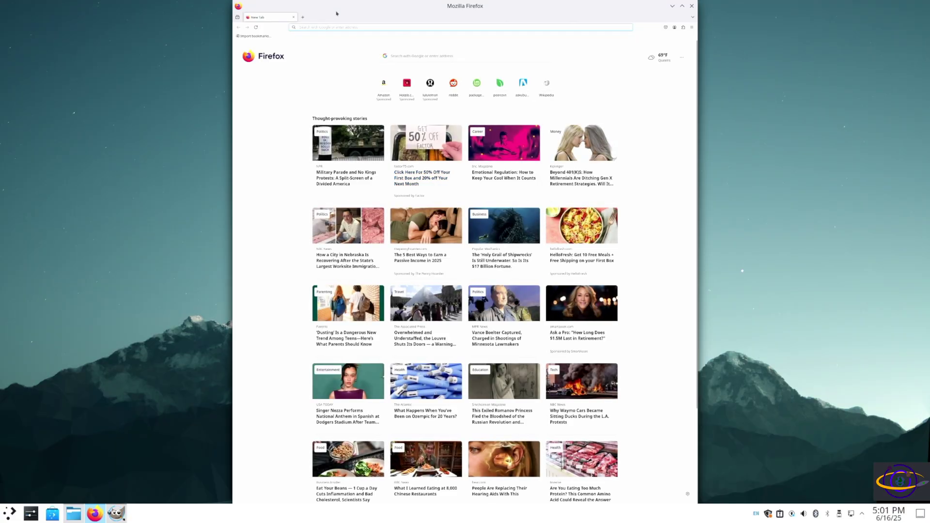
pyautogui.moveTo(337, 13); pyautogui.dragTo(929, 15)
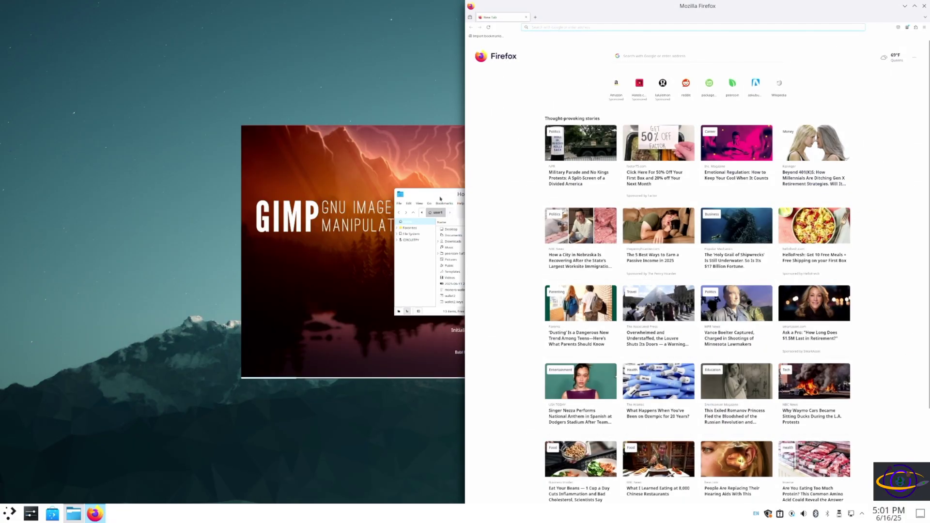
pyautogui.moveTo(461, 205); pyautogui.dragTo(364, 258)
# View the file manager's About Nemo dialog and close it.
pyautogui.click(124, 234)
pyautogui.click(130, 254)
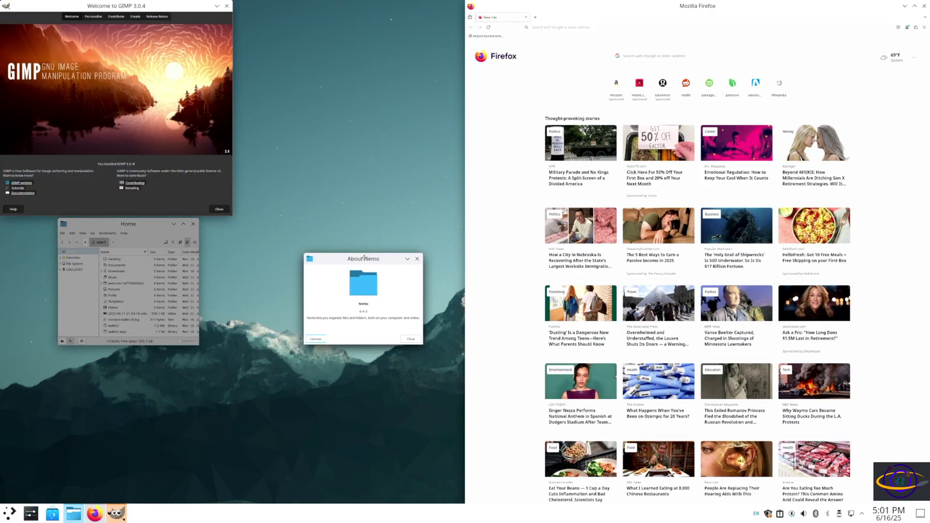
pyautogui.click(417, 258)
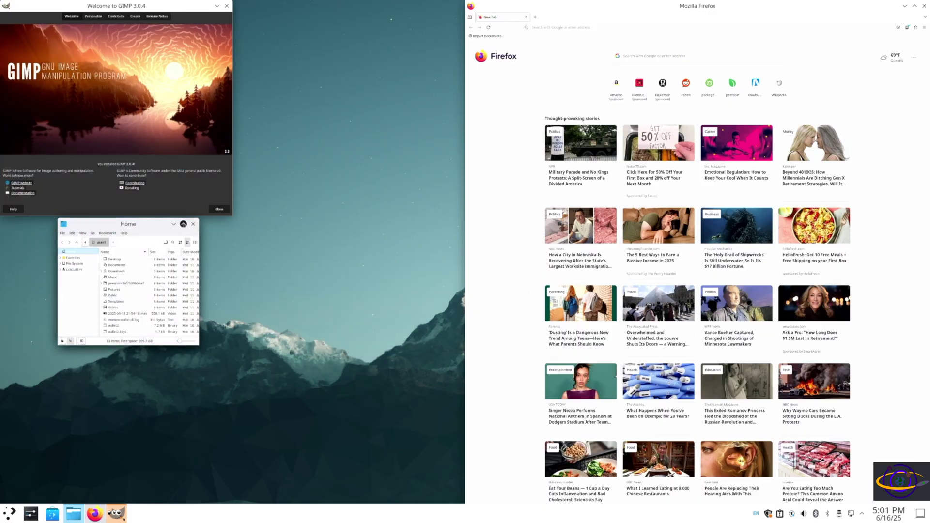
# Move the Home window beside Firefox, then close it.
pyautogui.moveTo(134, 231); pyautogui.dragTo(383, 210)
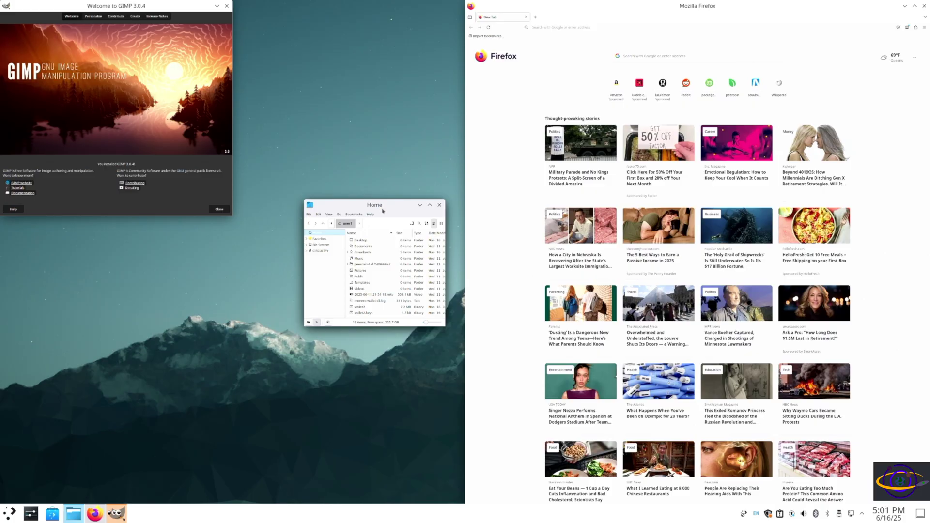
pyautogui.hotkey('ctrl', 'l')
pyautogui.click(439, 206)
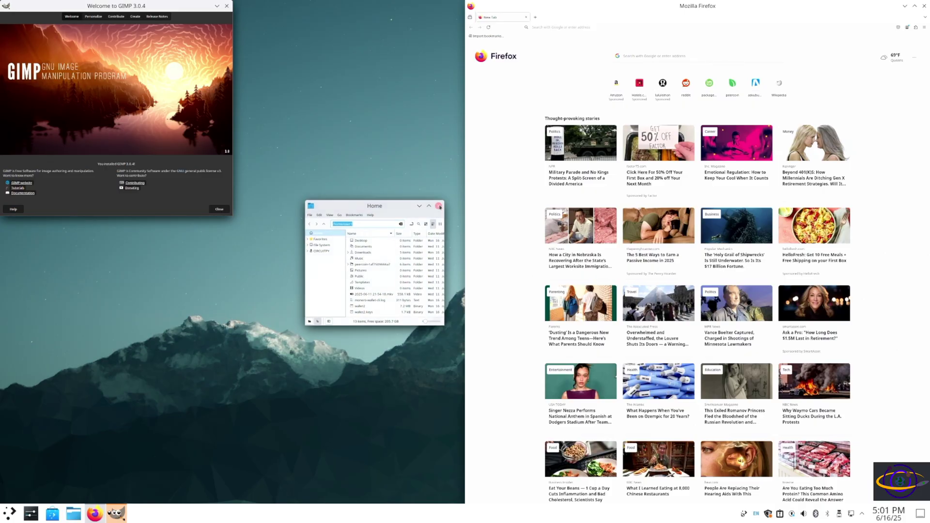
# Open Quick Settings and launch Konsole by searching 'term' in the launcher.
pyautogui.click(31, 513)
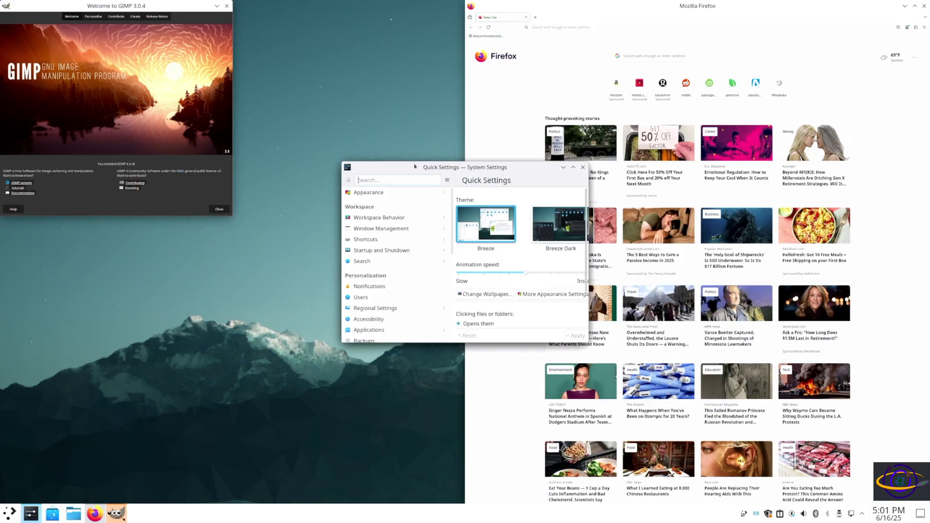
pyautogui.moveTo(414, 167); pyautogui.dragTo(157, 286)
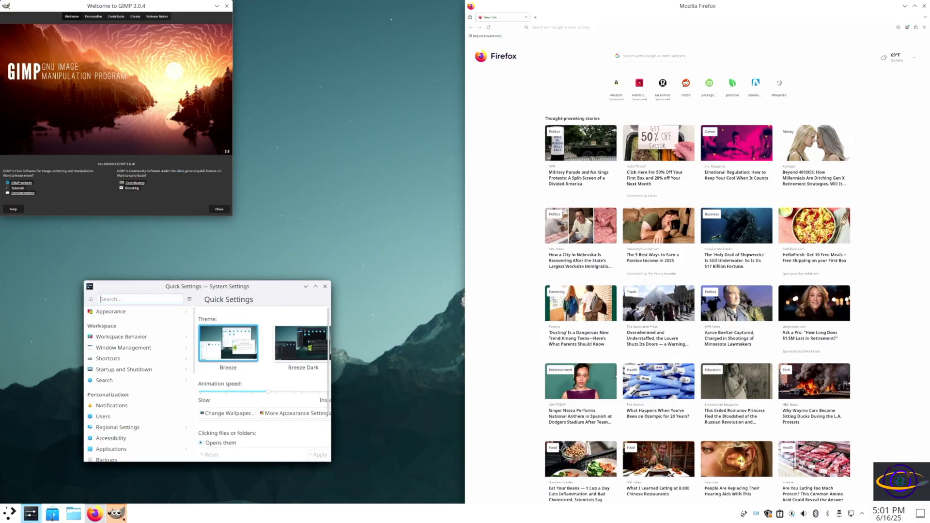
pyautogui.click(9, 511)
pyautogui.write('t')
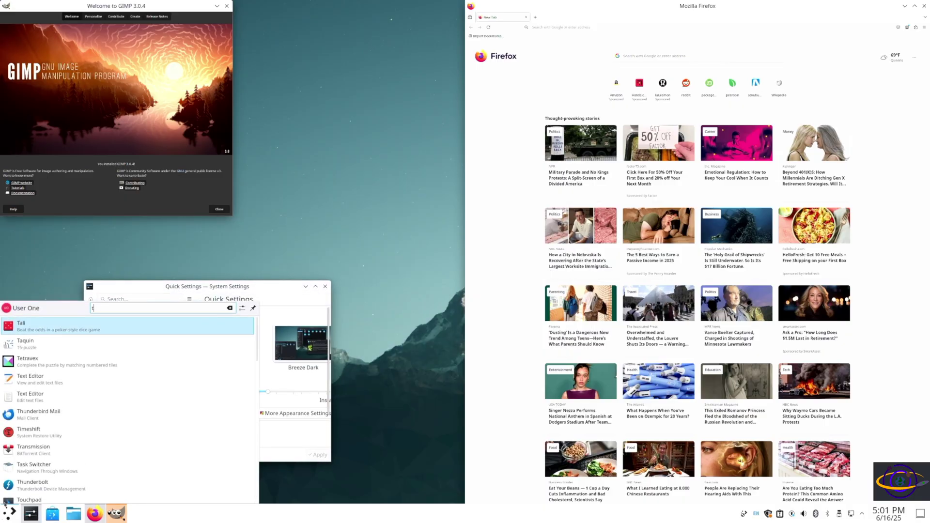
pyautogui.press('BackSpace')
pyautogui.write('gnome')
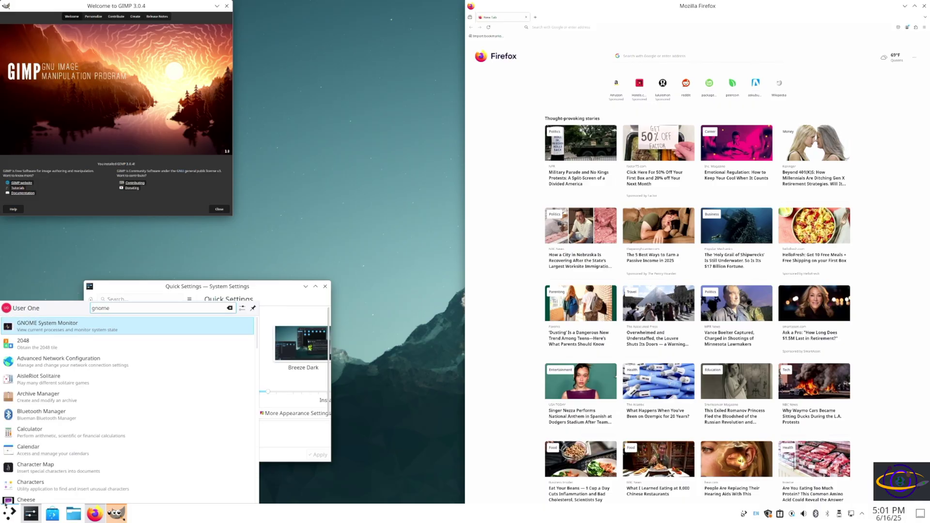
pyautogui.write('-ter')
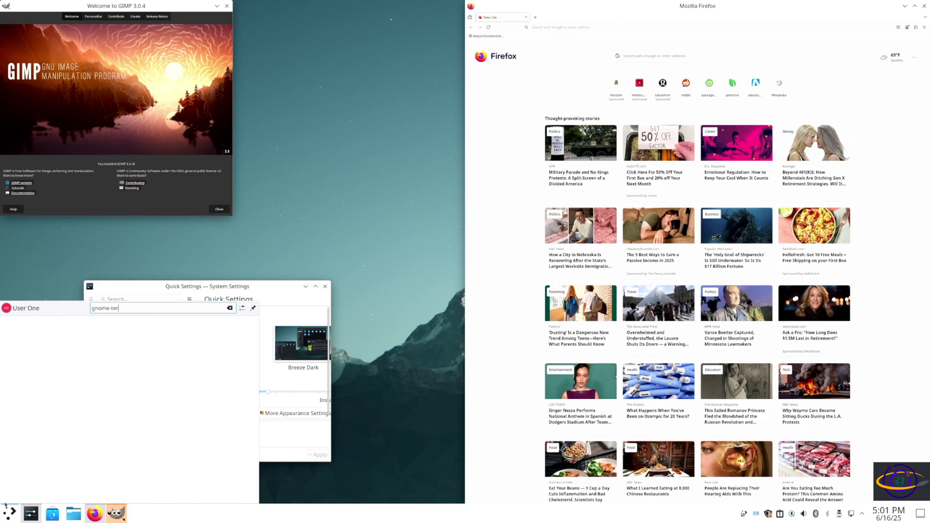
pyautogui.press('BackSpace')
pyautogui.press('BackSpace')
pyautogui.press('BackSpace')
pyautogui.press('BackSpace')
pyautogui.press('BackSpace')
pyautogui.write('t')
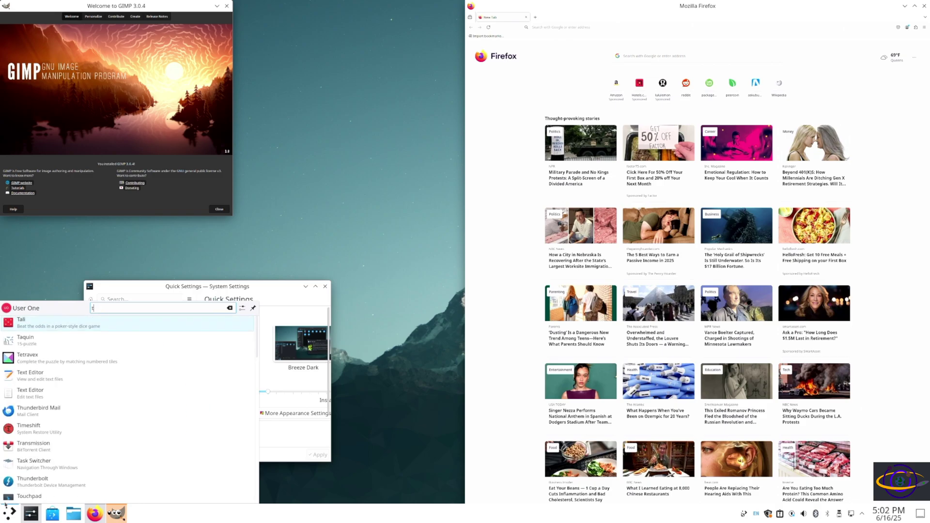
pyautogui.write('erm')
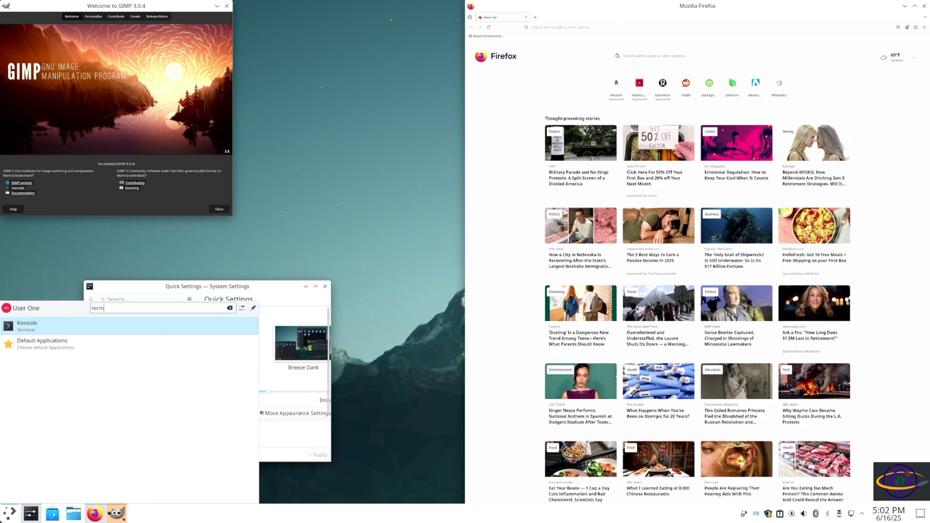
pyautogui.click(23, 332)
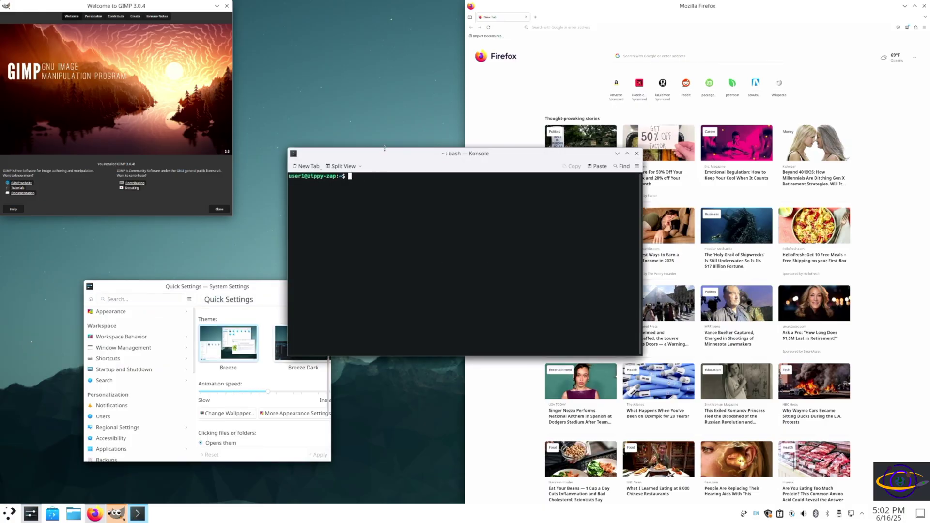
# Run gnome-terminal from Konsole and move and enlarge the GNOME terminal window.
pyautogui.moveTo(387, 160); pyautogui.dragTo(265, 125)
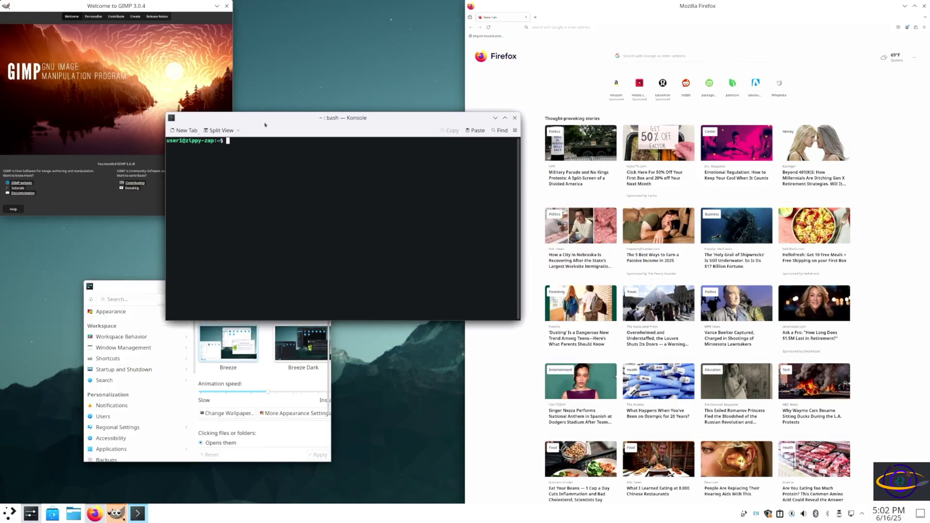
pyautogui.write('gnome-terminal')
pyautogui.press('Return')
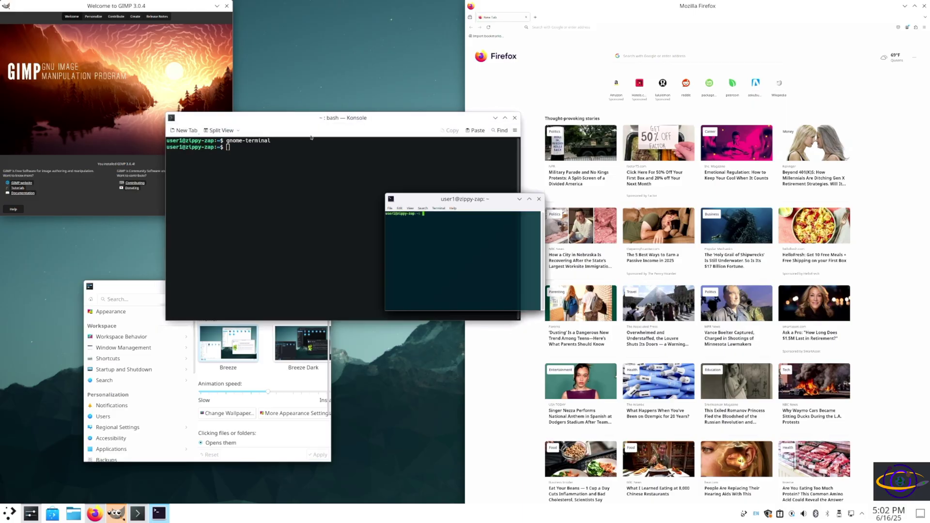
pyautogui.moveTo(459, 199); pyautogui.dragTo(373, 57)
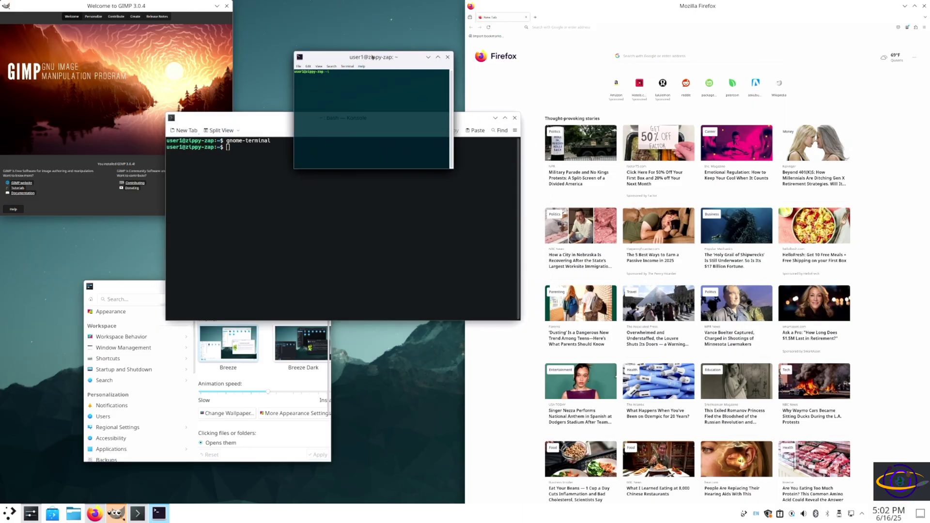
pyautogui.moveTo(453, 169); pyautogui.dragTo(680, 296)
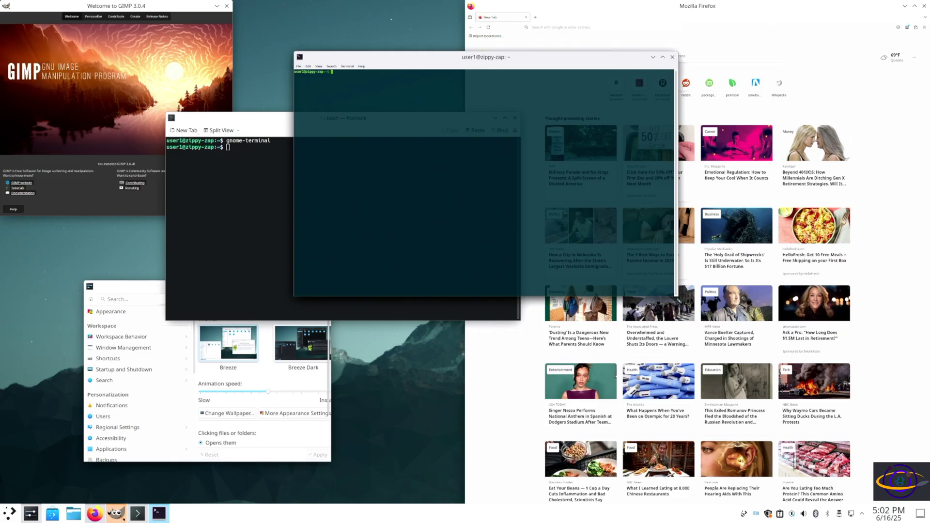
# Close both terminals, Quick Settings, Firefox and both GIMP windows.
pyautogui.click(237, 194)
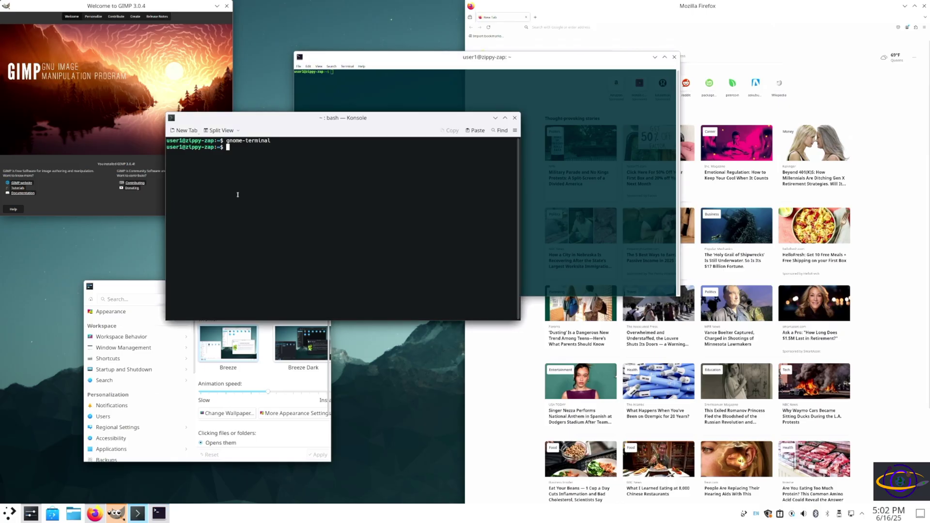
pyautogui.click(387, 100)
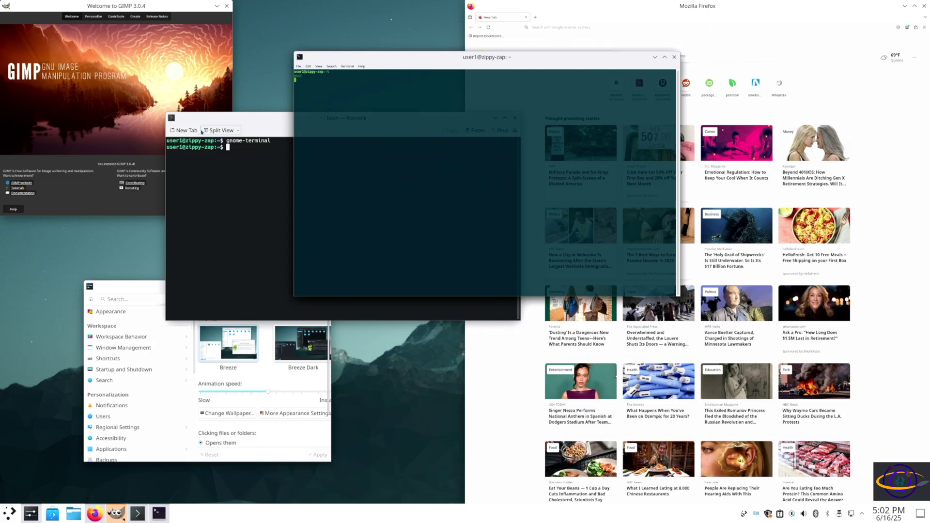
pyautogui.hotkey('ctrl', 'd')
pyautogui.hotkey('ctrl', 'd')
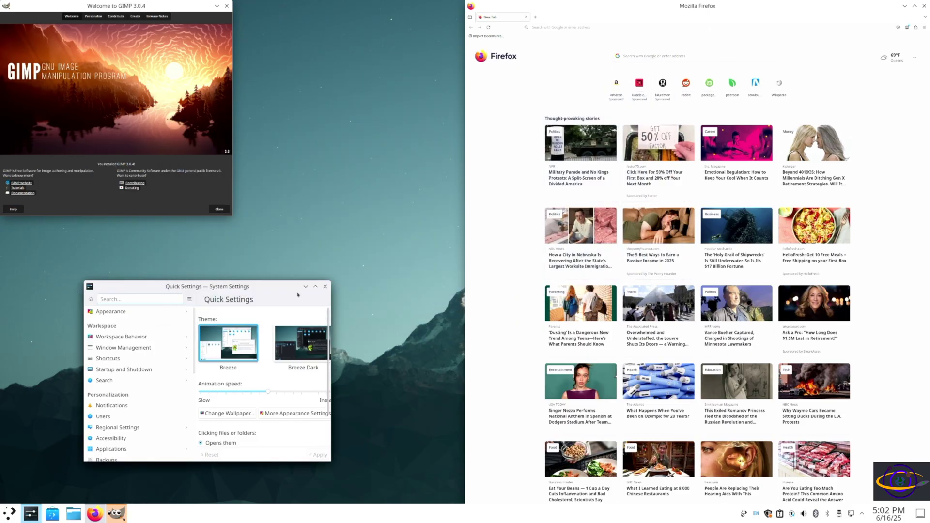
pyautogui.click(325, 286)
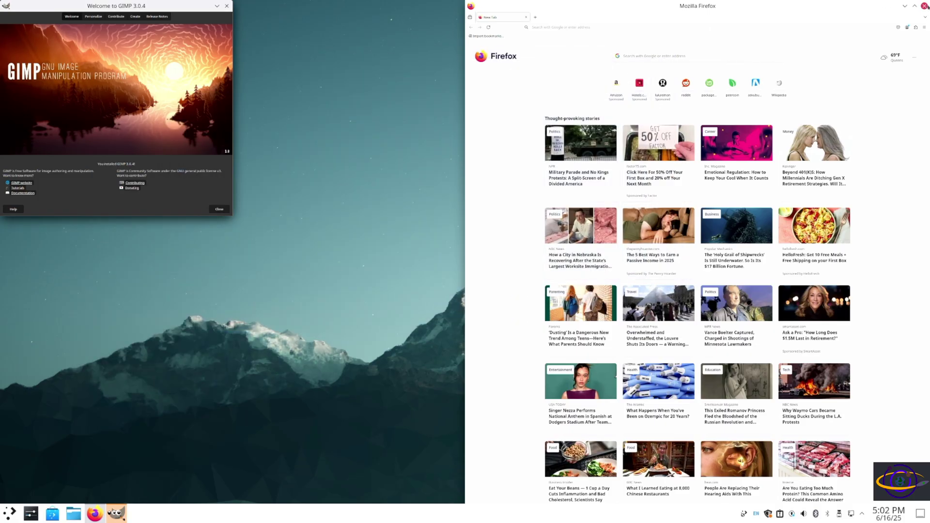
pyautogui.click(925, 6)
pyautogui.click(226, 5)
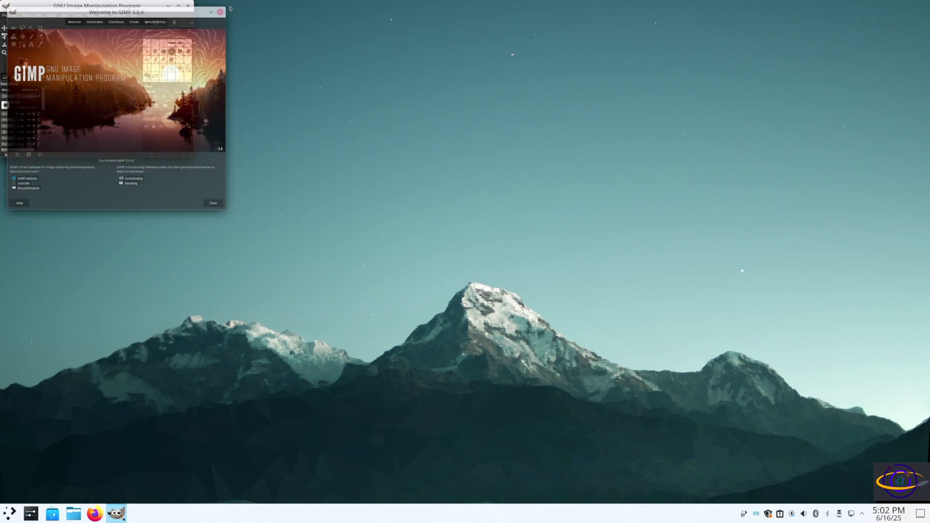
pyautogui.click(188, 6)
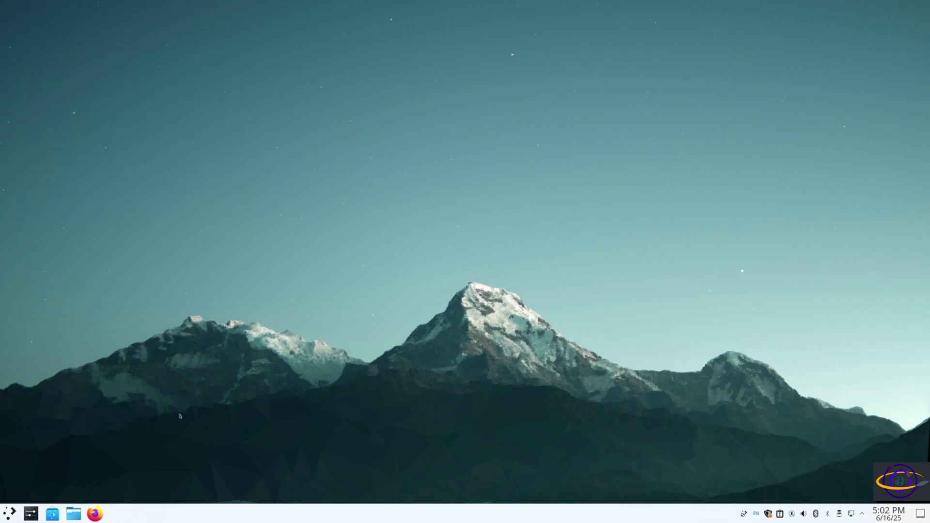
# Open the desktop and wallpaper settings from the desktop's context menu.
pyautogui.press('super')
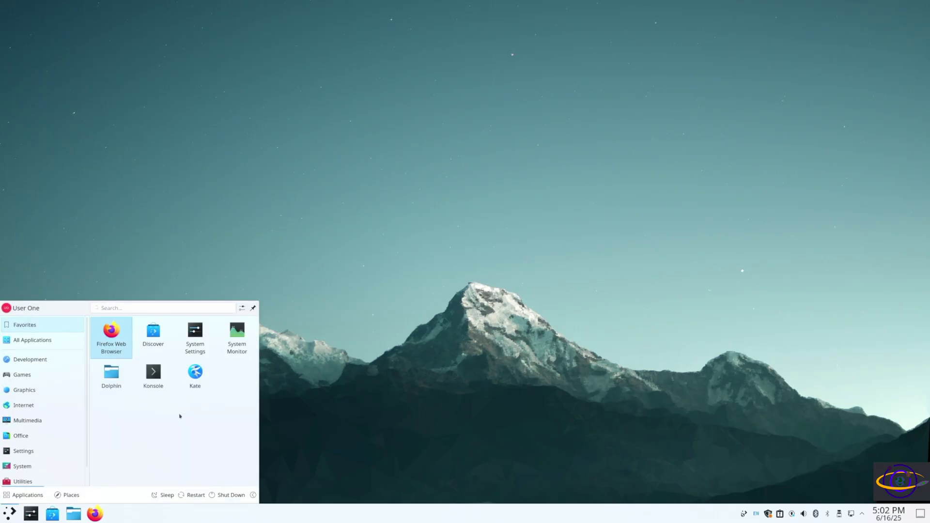
pyautogui.press('Escape')
pyautogui.rightClick(226, 270)
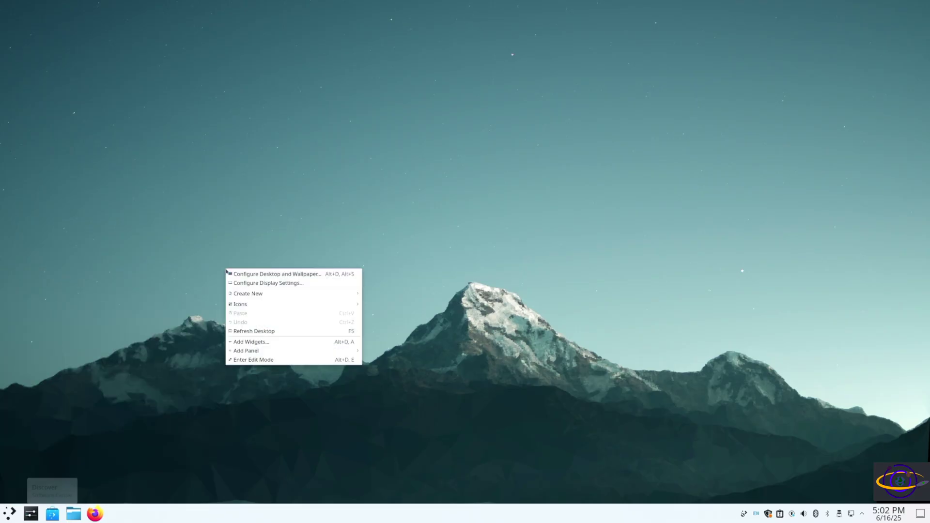
pyautogui.click(262, 275)
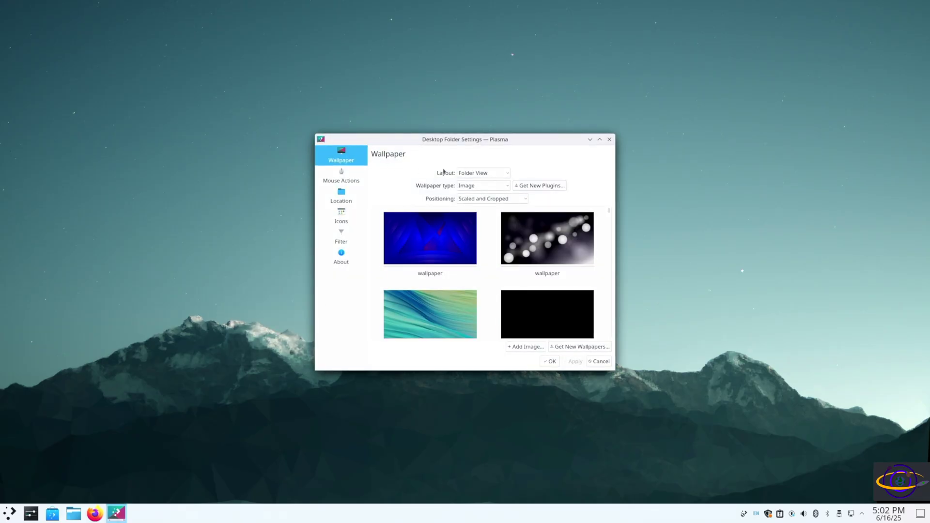
# Try the Atacama wallpaper, then preview Abstract.
pyautogui.scroll(-2, 471, 234)
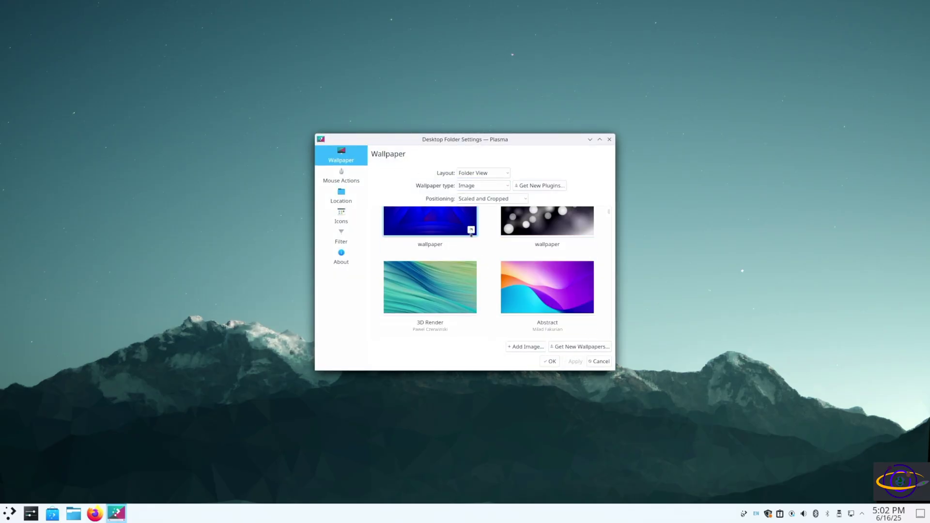
pyautogui.scroll(-1, 471, 235)
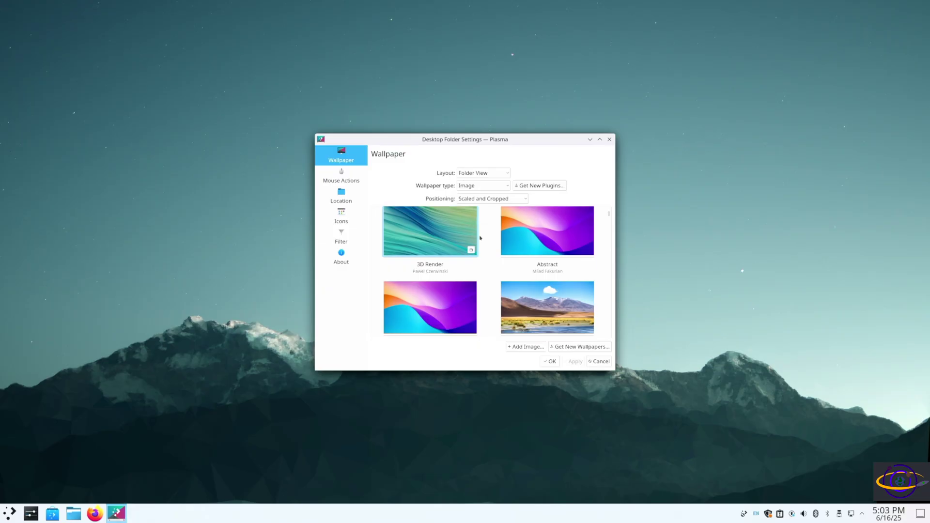
pyautogui.click(547, 302)
pyautogui.click(574, 361)
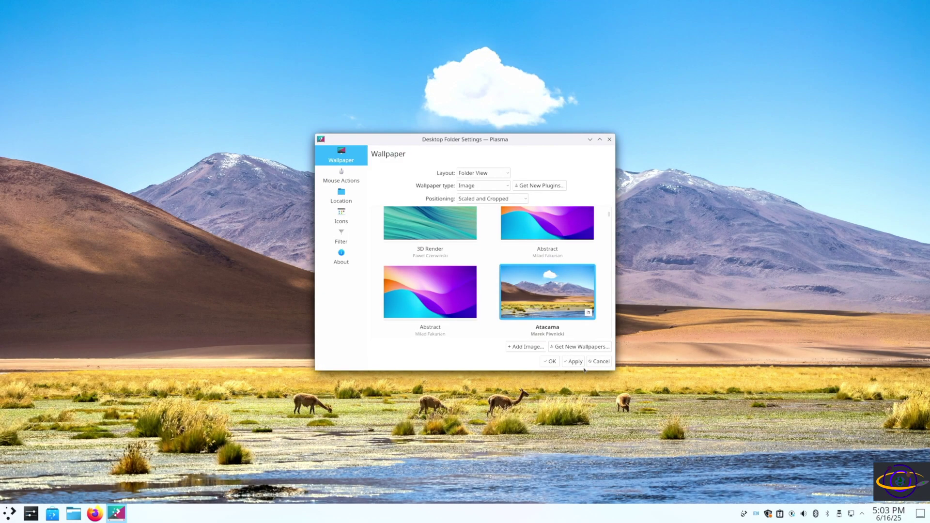
pyautogui.press('Left')
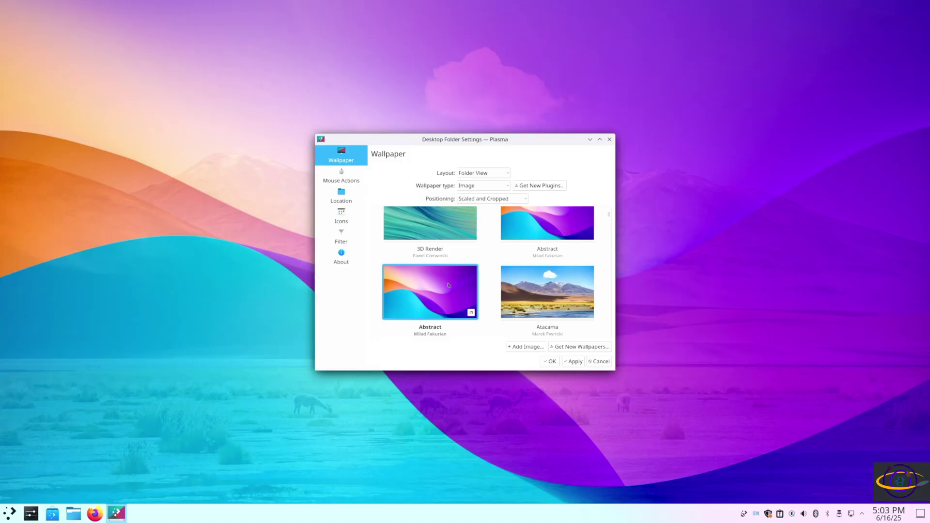
# Select the Blocks wallpaper and confirm with OK.
pyautogui.scroll(-3, 537, 265)
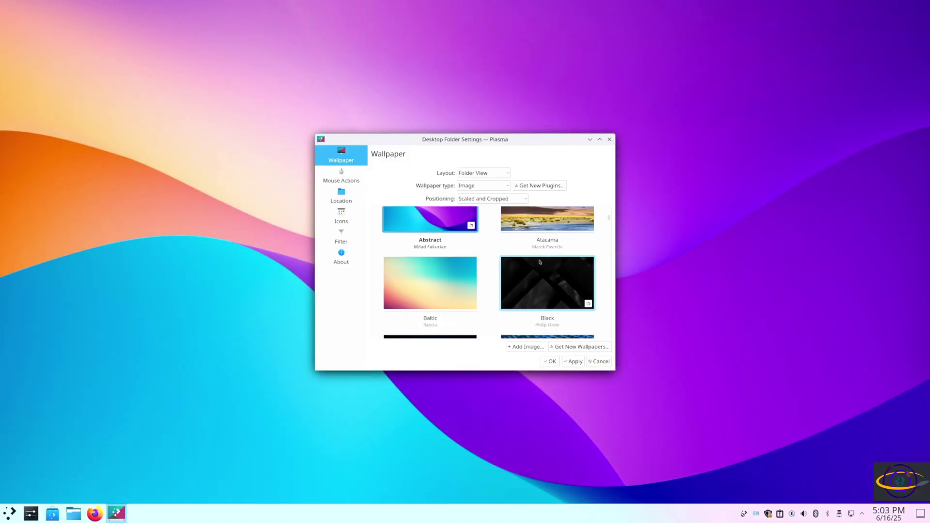
pyautogui.scroll(-5, 539, 335)
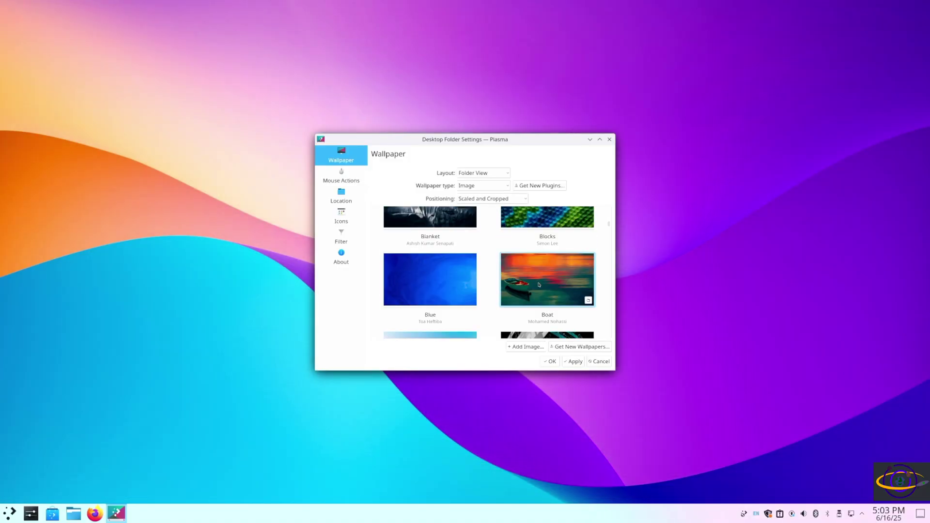
pyautogui.scroll(-2, 541, 281)
pyautogui.scroll(2, 542, 271)
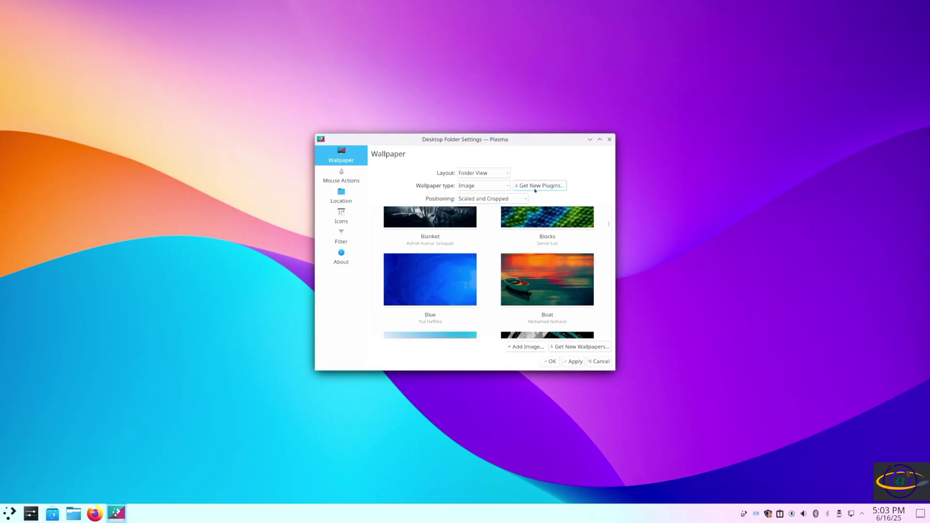
pyautogui.click(540, 225)
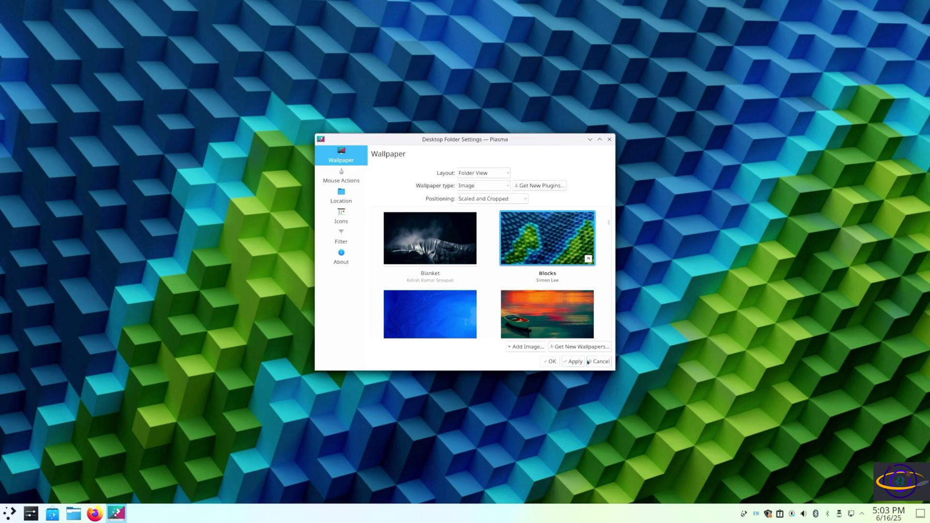
pyautogui.click(549, 362)
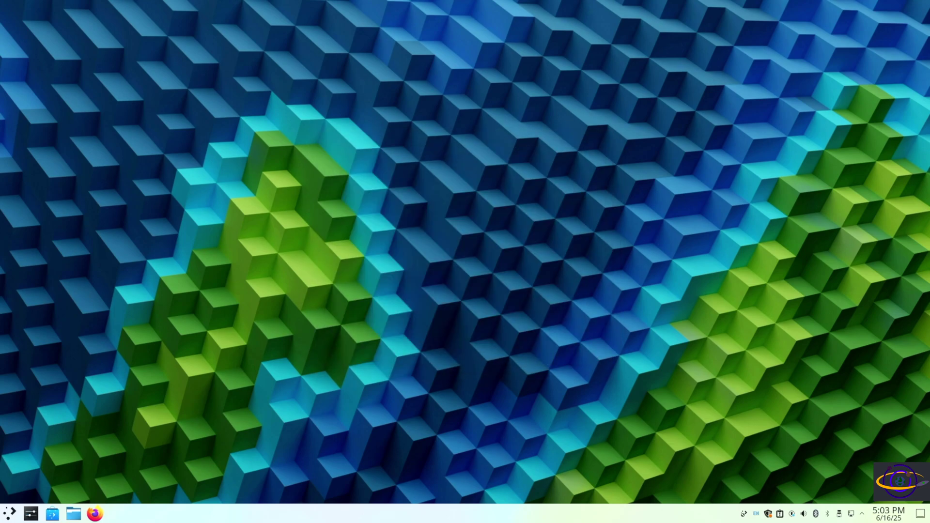
# Apply the Breeze Dark theme in Quick Settings and close the settings window.
pyautogui.rightClick(138, 287)
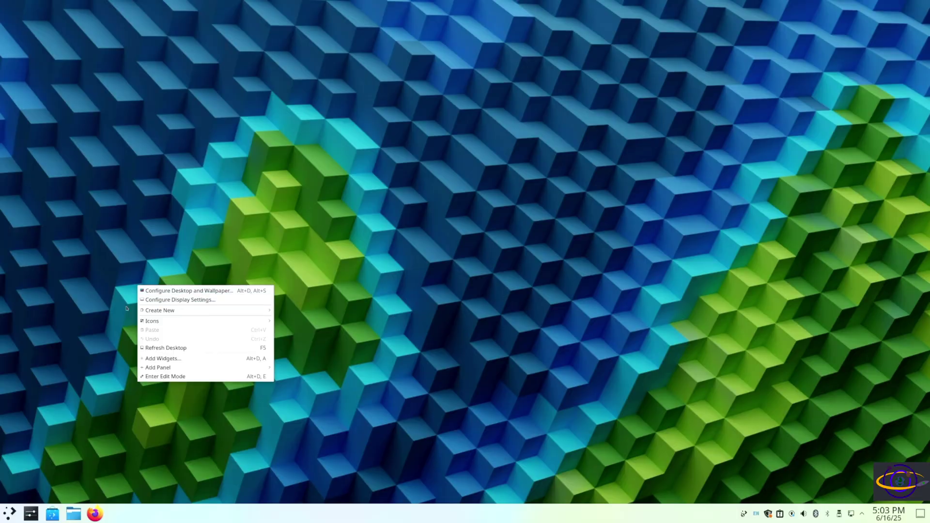
pyautogui.click(31, 514)
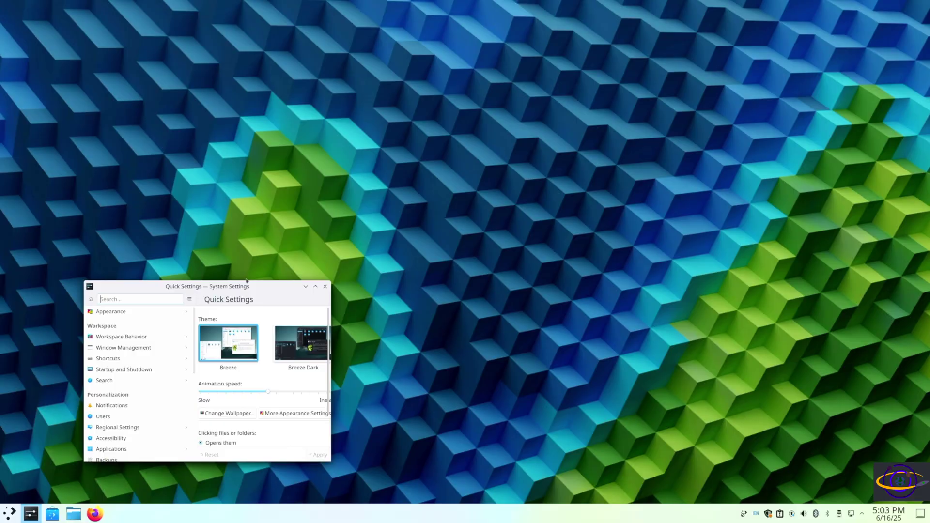
pyautogui.moveTo(206, 289); pyautogui.dragTo(331, 138)
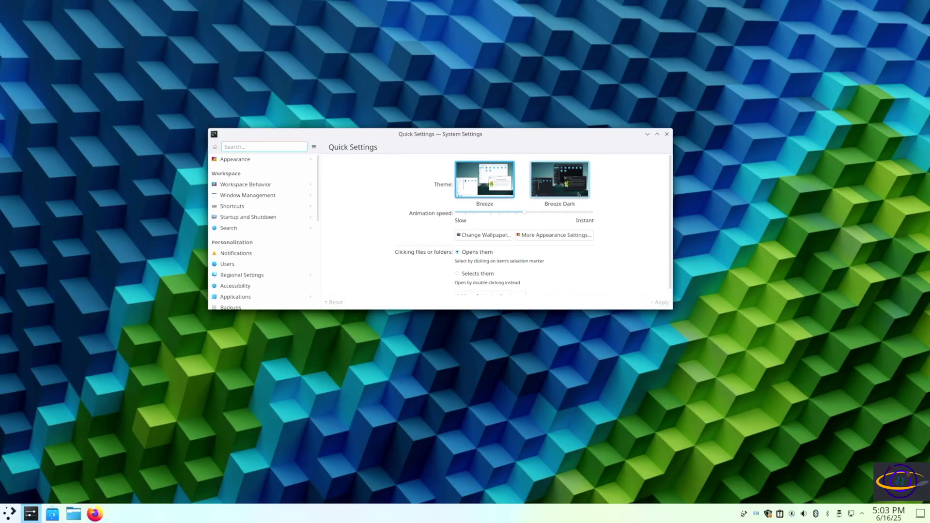
pyautogui.click(545, 182)
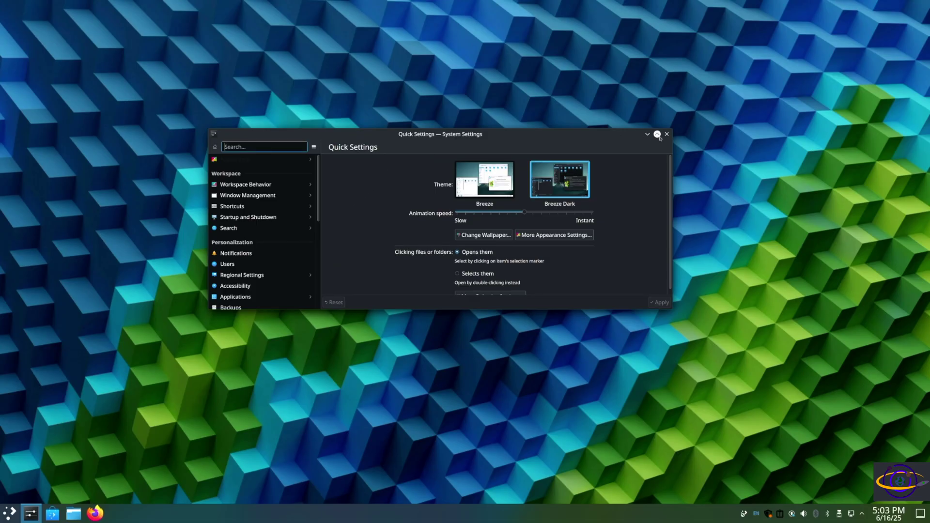
pyautogui.click(666, 134)
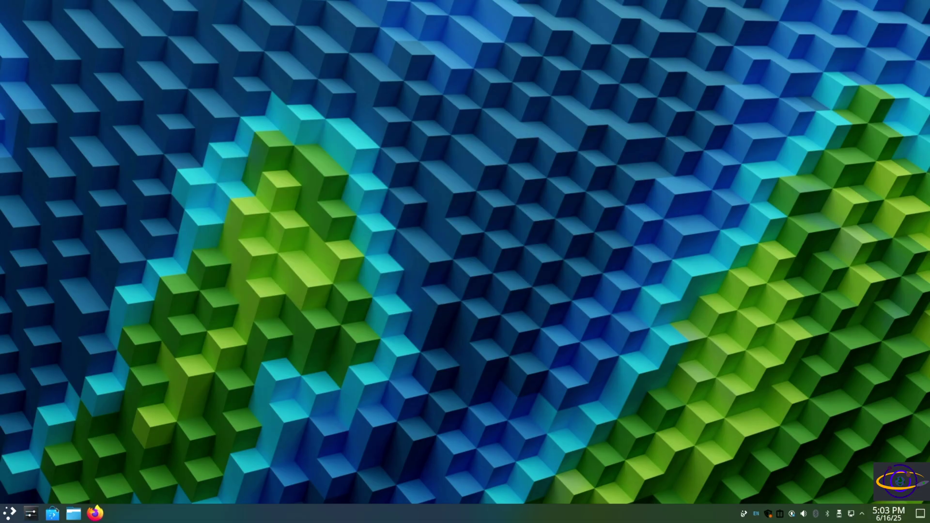
# Open Dolphin at Home and try tiling it to half screen, the left half, and maximized.
pyautogui.click(73, 513)
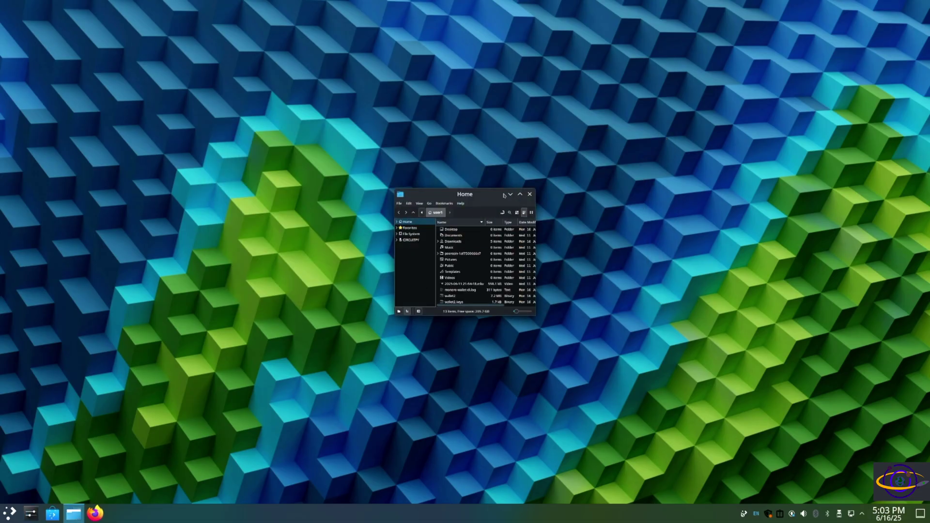
pyautogui.moveTo(495, 194); pyautogui.dragTo(373, 111)
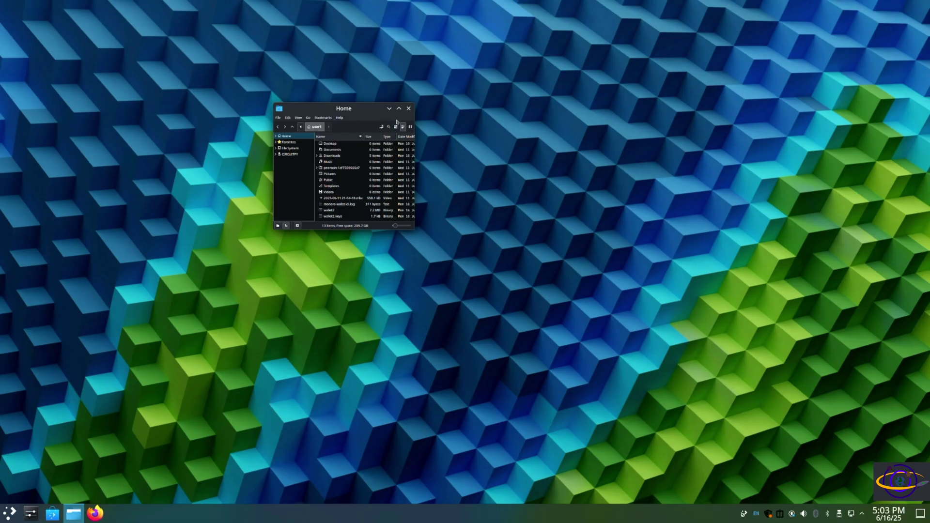
pyautogui.moveTo(376, 109); pyautogui.dragTo(928, 252)
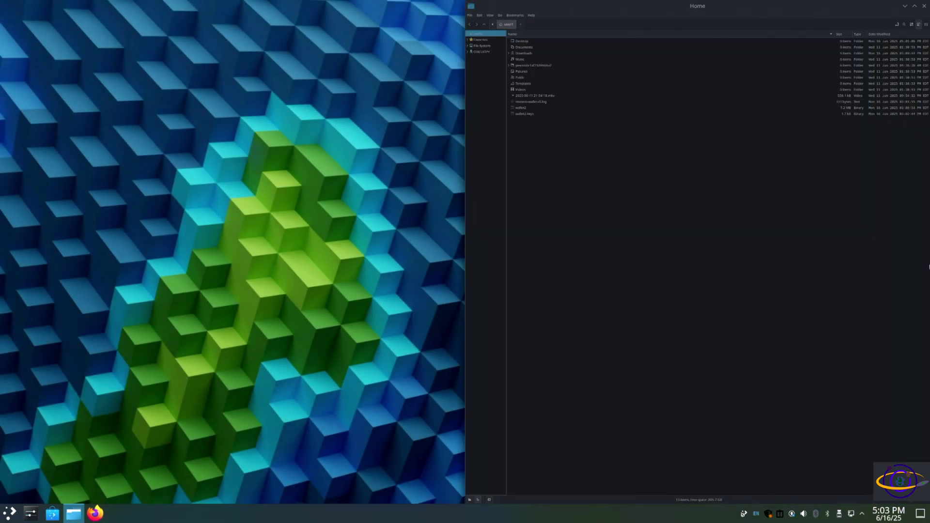
pyautogui.moveTo(669, 28); pyautogui.dragTo(1, 281)
pyautogui.moveTo(135, 5)
pyautogui.mouseDown()
pyautogui.moveTo(708, 251)
pyautogui.moveTo(833, 251)
pyautogui.moveTo(445, 343)
pyautogui.moveTo(383, 2)
pyautogui.mouseUp()
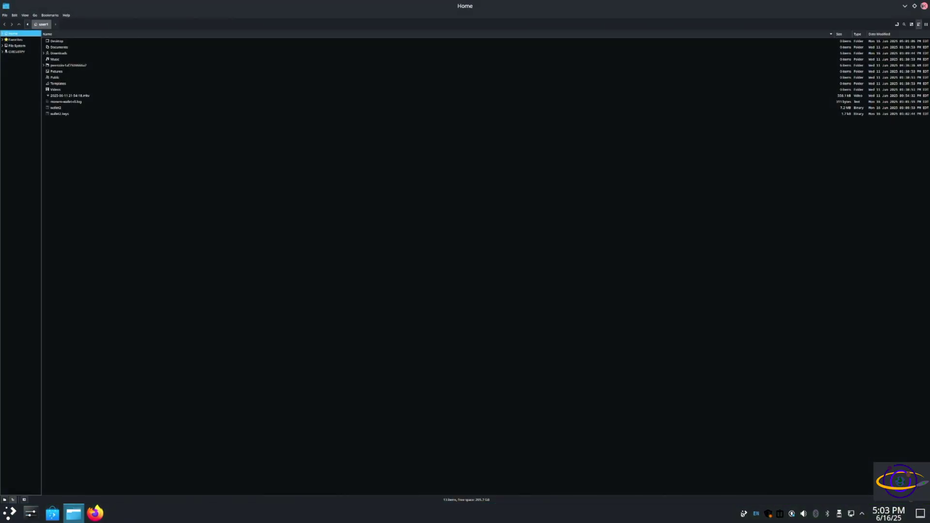
pyautogui.moveTo(922, 6)
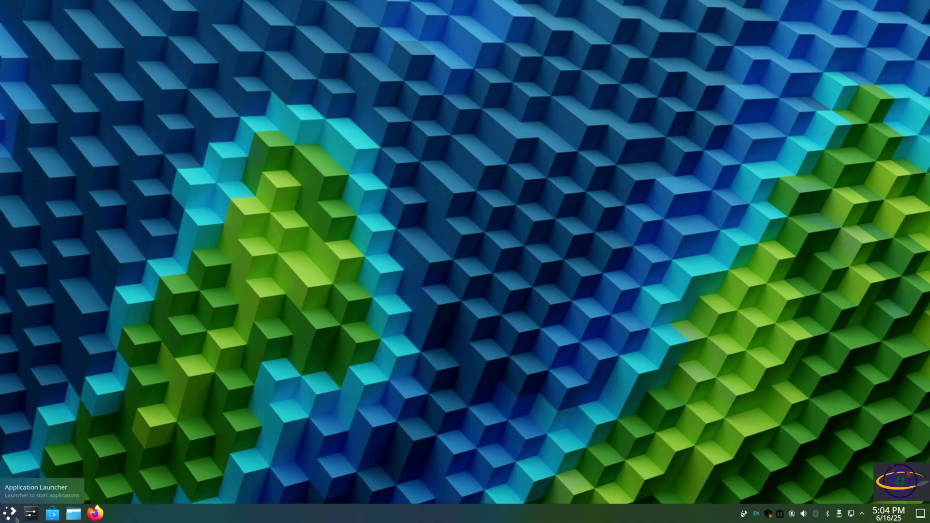
pyautogui.click(52, 514)
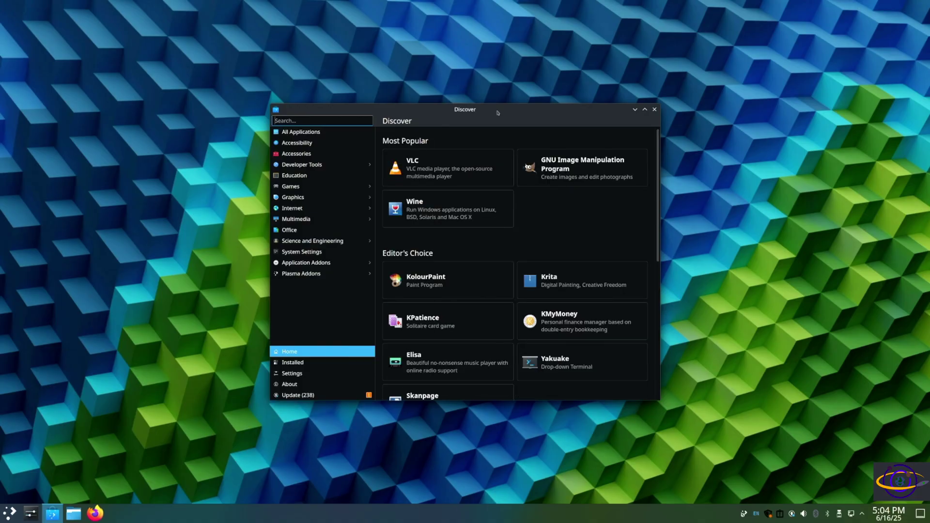
pyautogui.moveTo(496, 110); pyautogui.dragTo(429, 123)
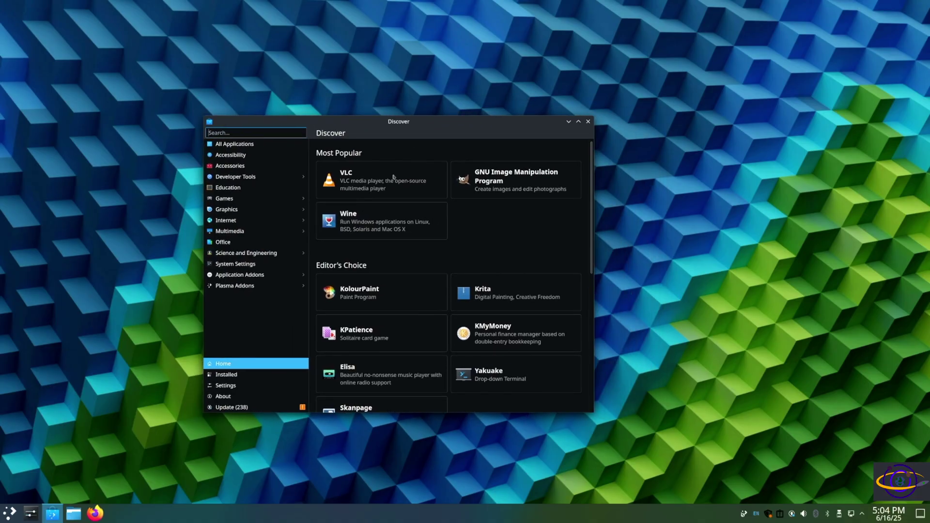
pyautogui.click(235, 396)
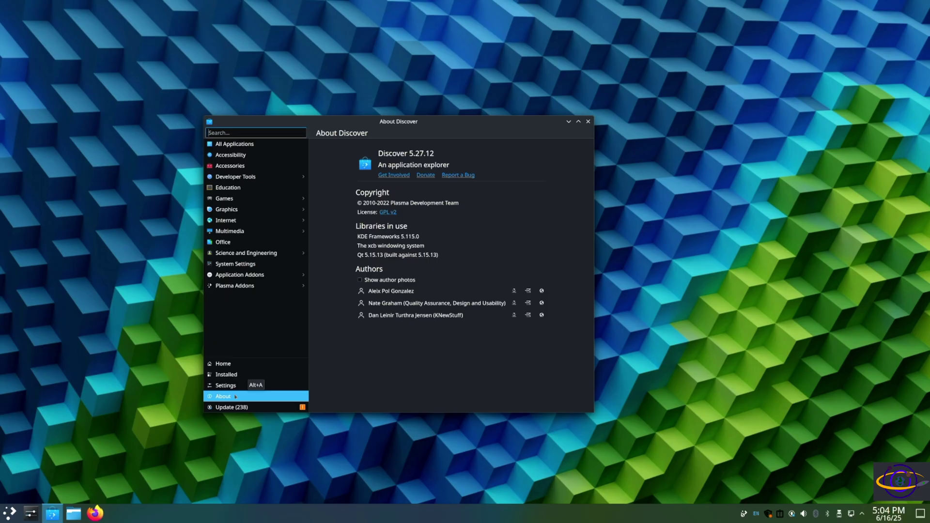
pyautogui.click(588, 123)
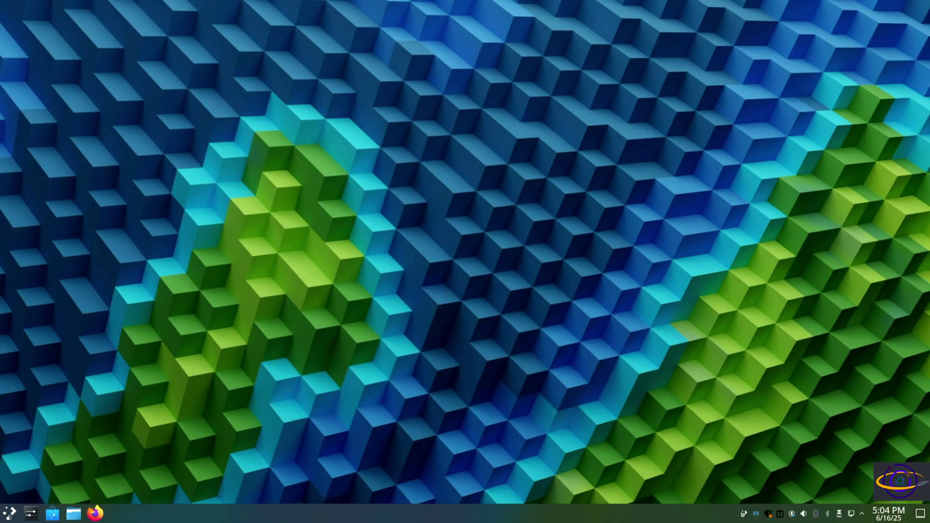
# Log out of Plasma via Leave > Log Out, pick Cinnamon (Default), and start entering the password.
pyautogui.click(9, 513)
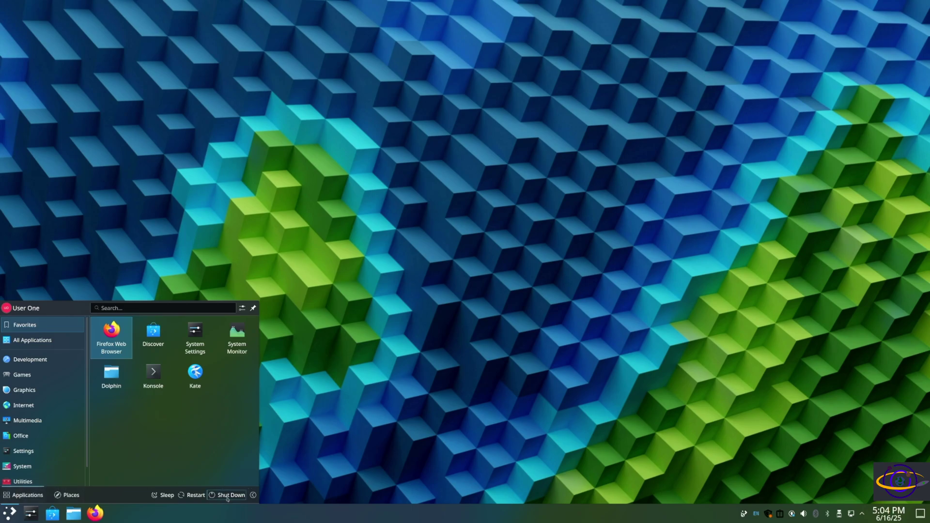
pyautogui.click(252, 496)
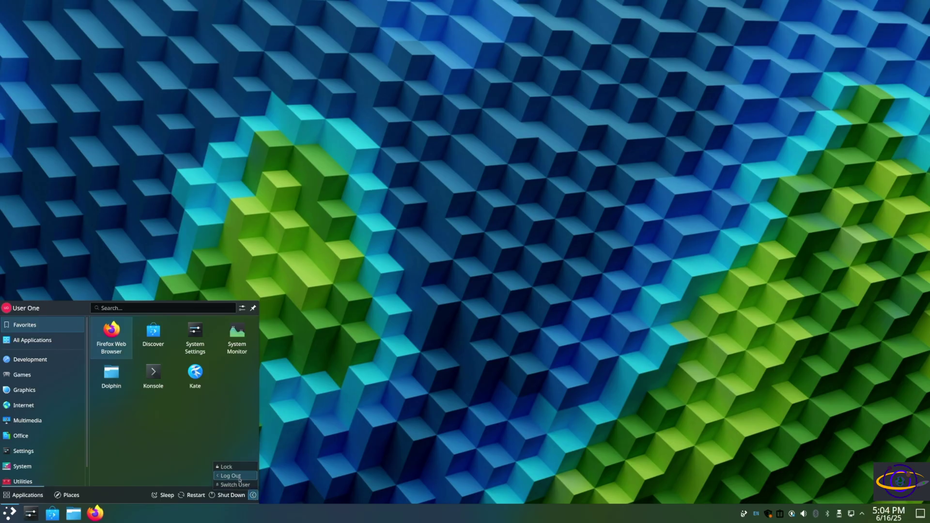
pyautogui.click(235, 476)
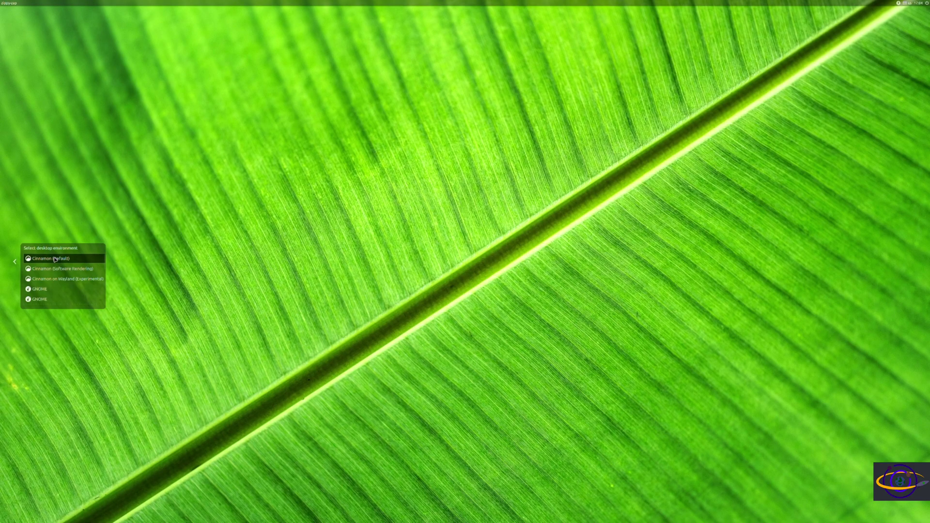
pyautogui.click(57, 257)
pyautogui.write('p')
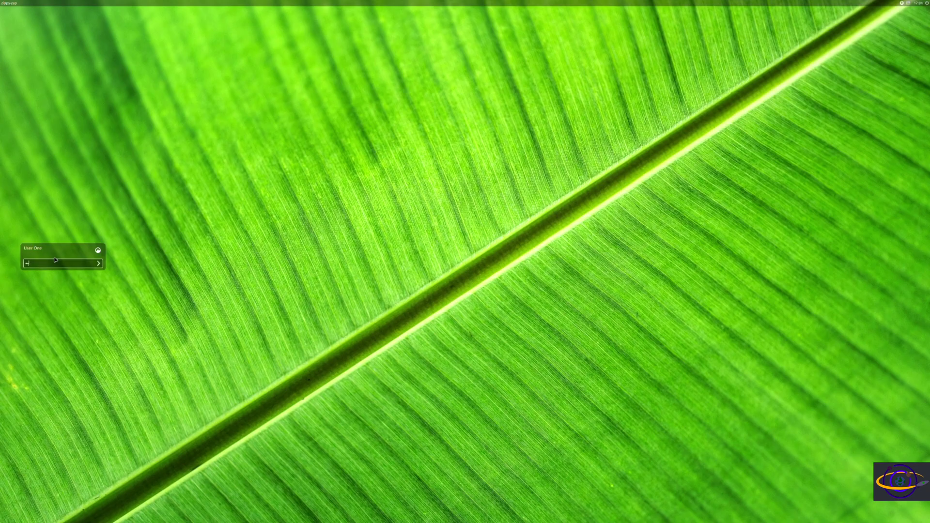